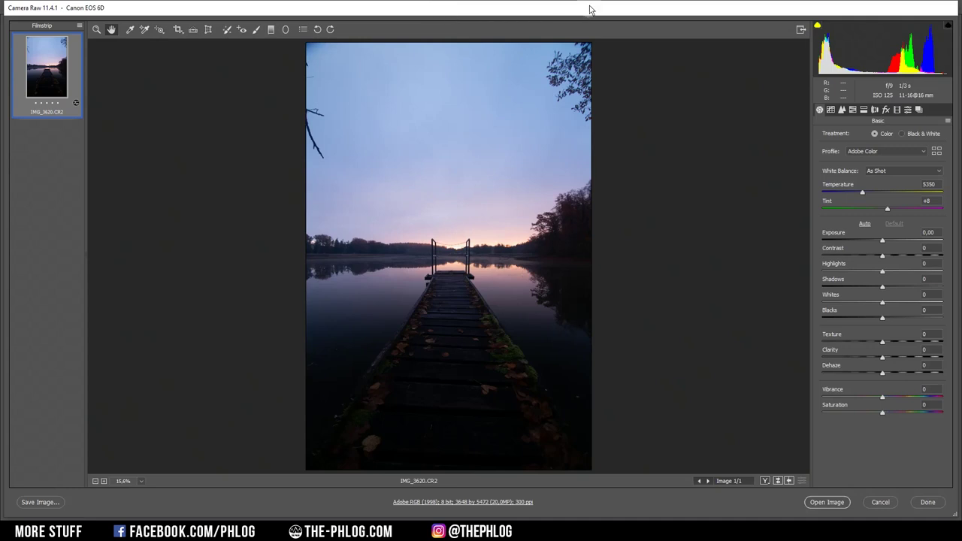
Step: Turn on Remove Chromatic Aberration and the Tokina lens profile corrections in Lens Corrections
left_click(576, 18)
left_click(658, 12)
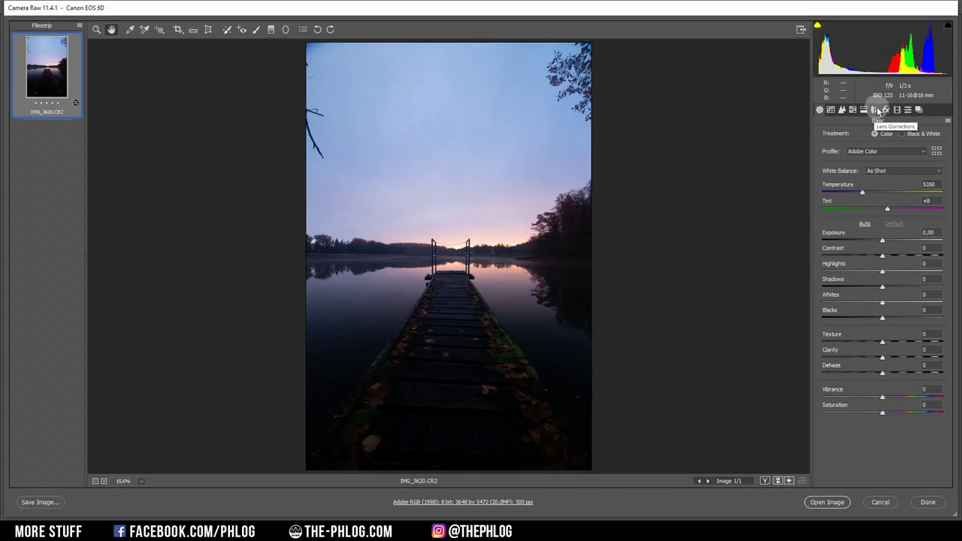
left_click(876, 110)
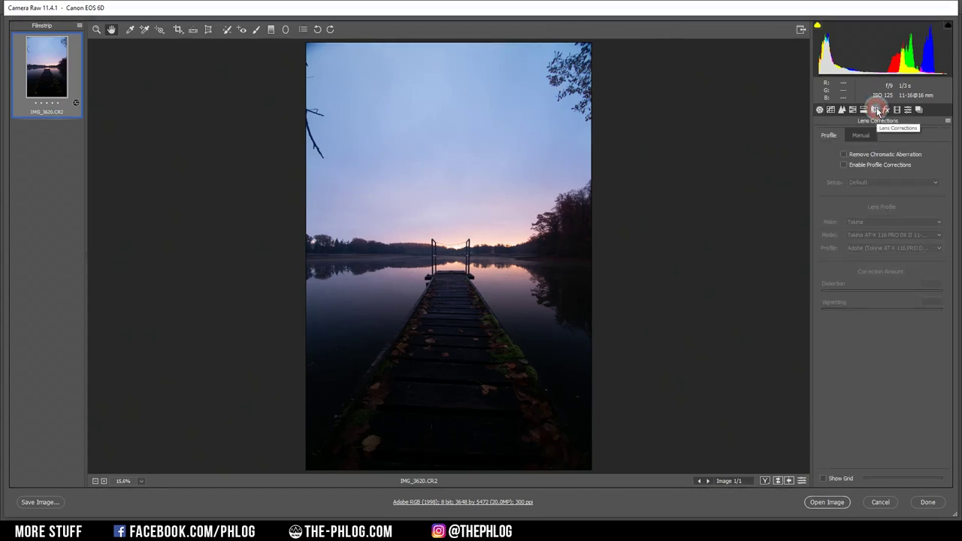
left_click(859, 154)
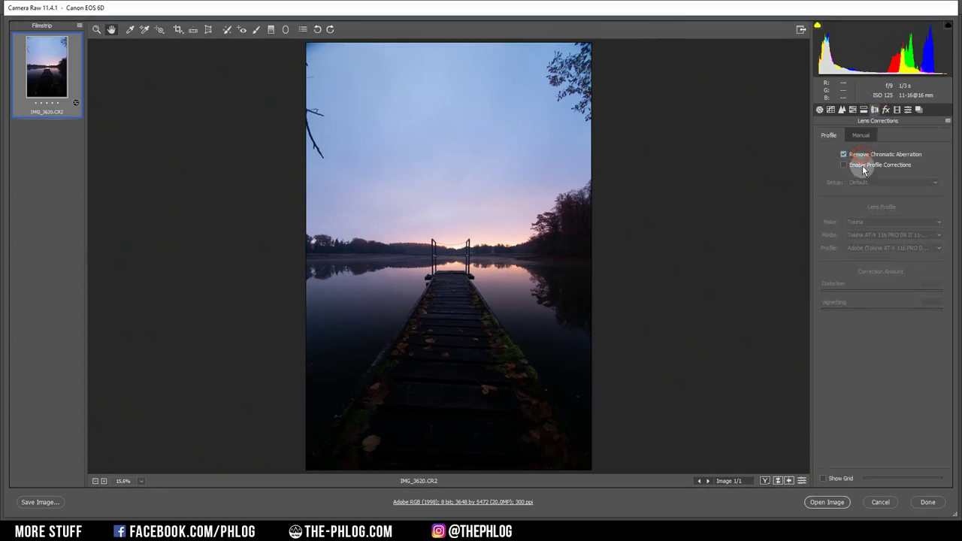
left_click(862, 166)
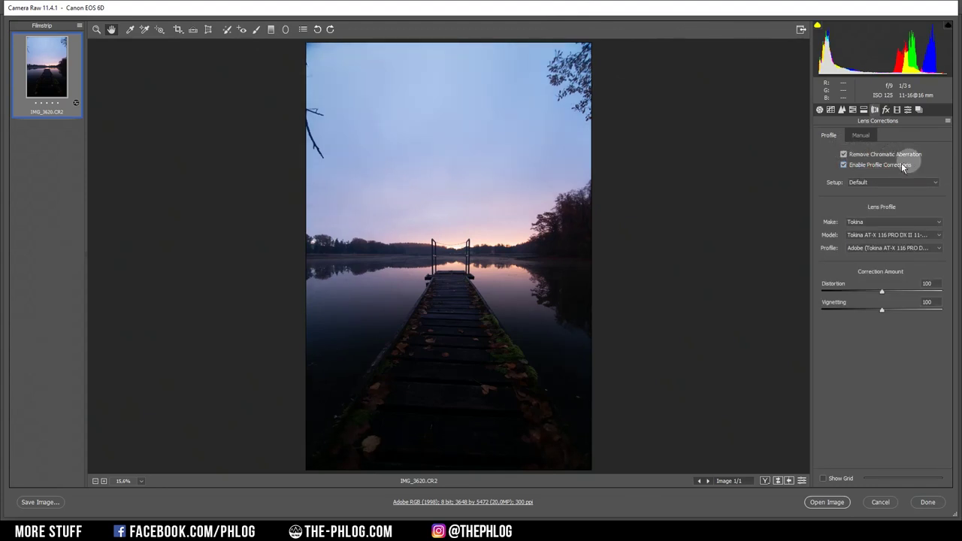
Step: Toggle profile corrections off and on to compare the photo before and after
left_click(845, 166)
left_click(845, 166)
left_click(845, 166)
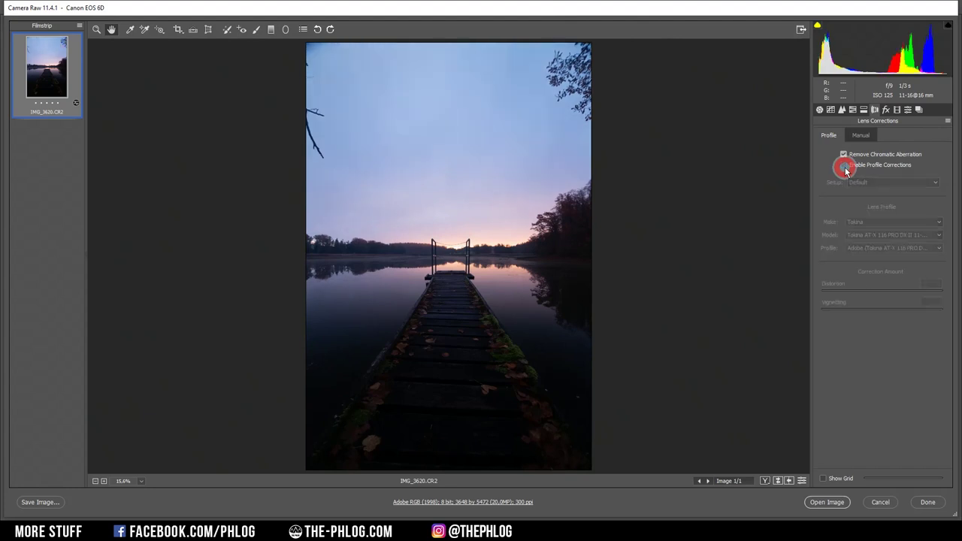
left_click(845, 166)
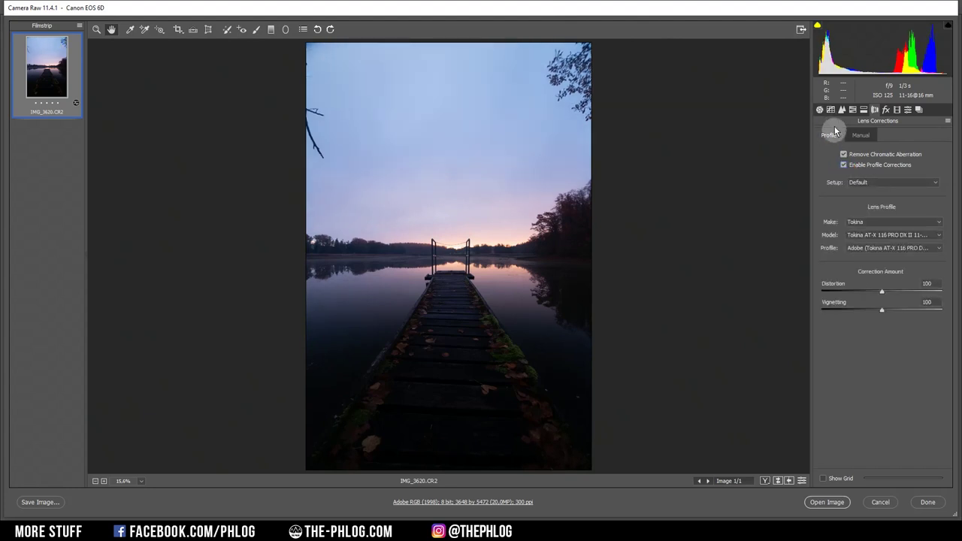
left_click(819, 111)
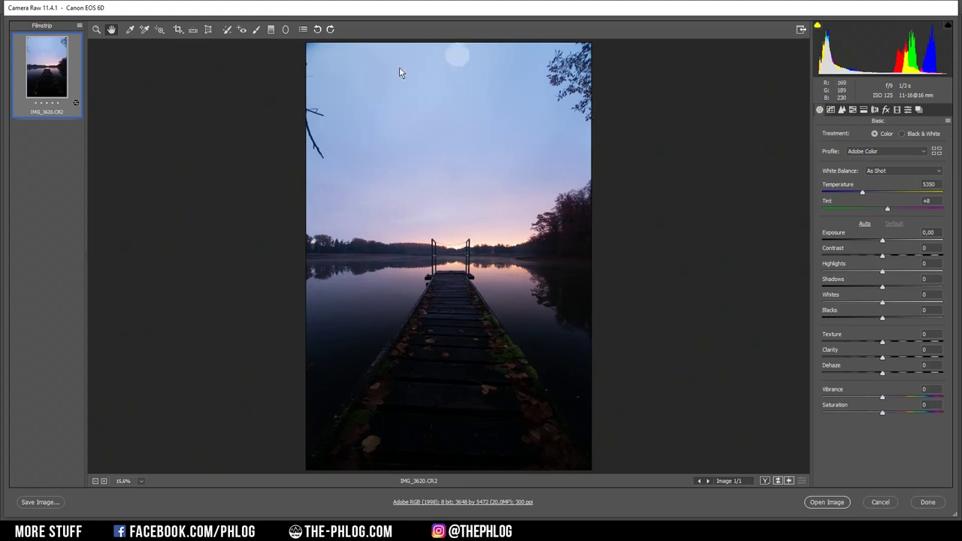
Step: Set the profile to Adobe Landscape and shift Tint towards magenta to +16
left_click(887, 152)
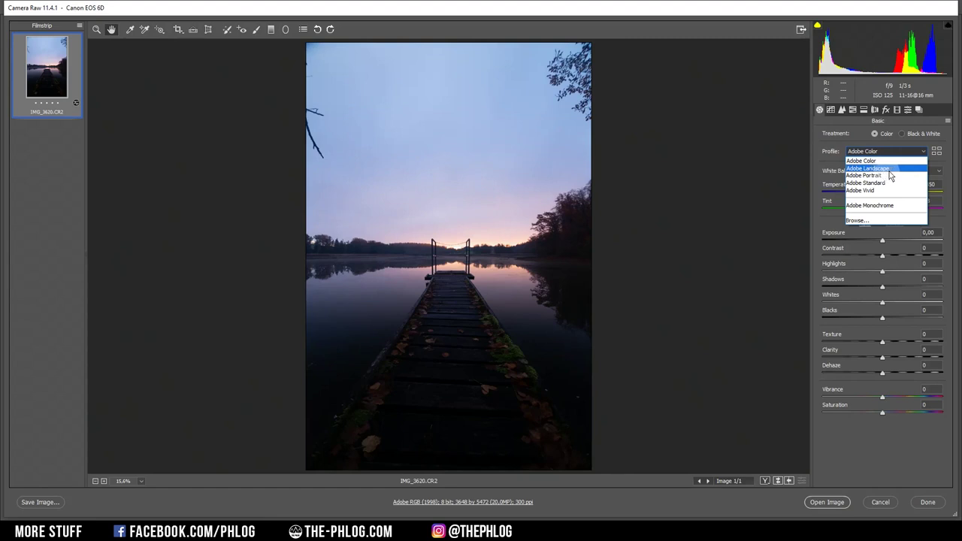
left_click(862, 152)
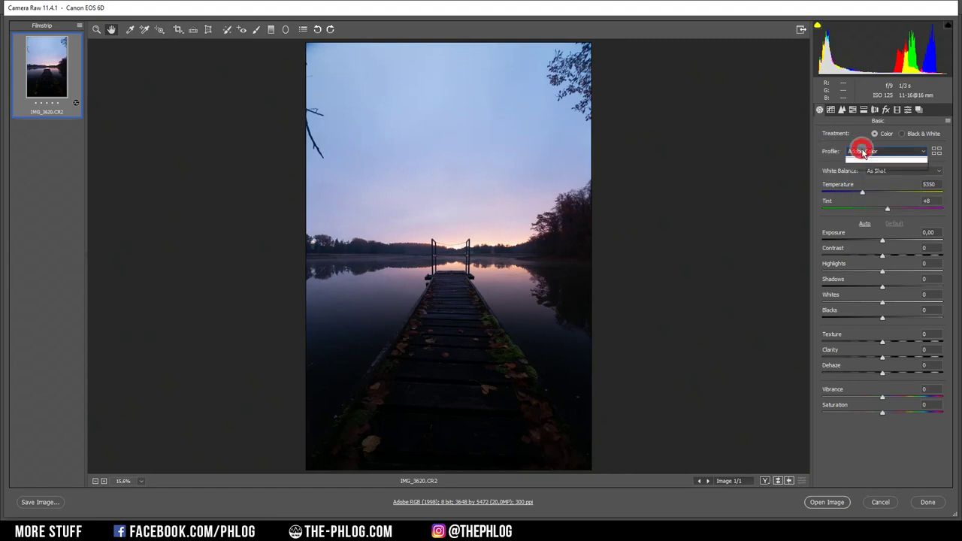
left_click(866, 163)
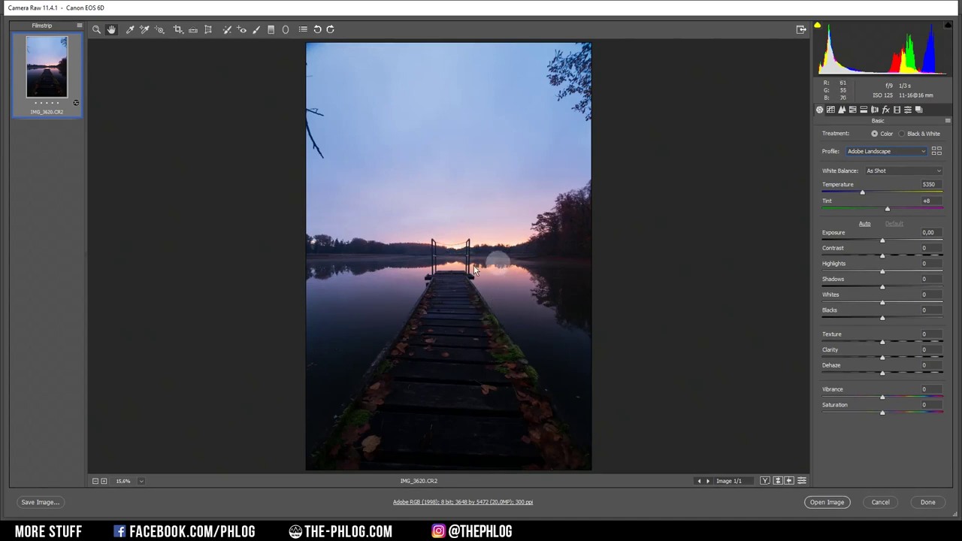
left_click(889, 211)
left_click_drag(890, 212, 894, 213)
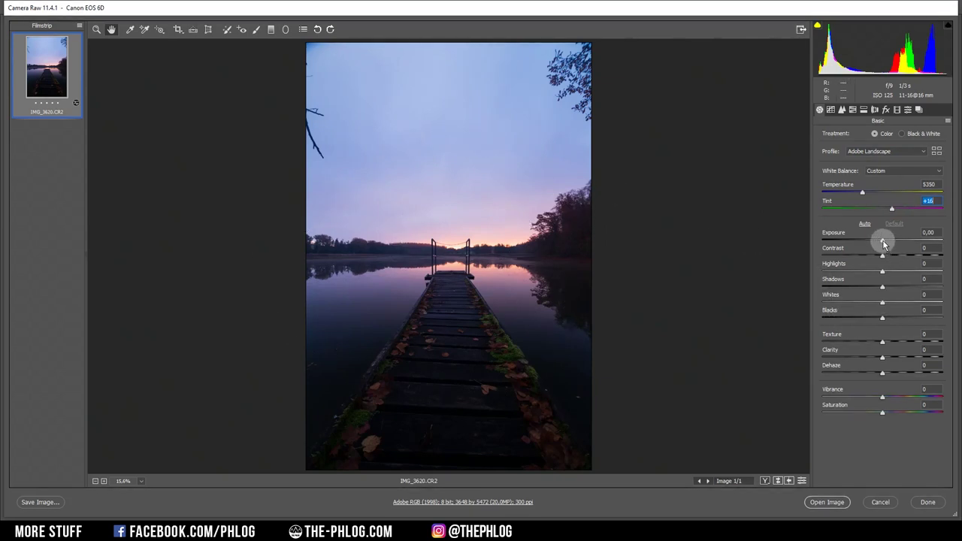
Step: Set Exposure to +0,65, Highlights to -100 and Shadows to +7
left_click_drag(883, 240, 887, 243)
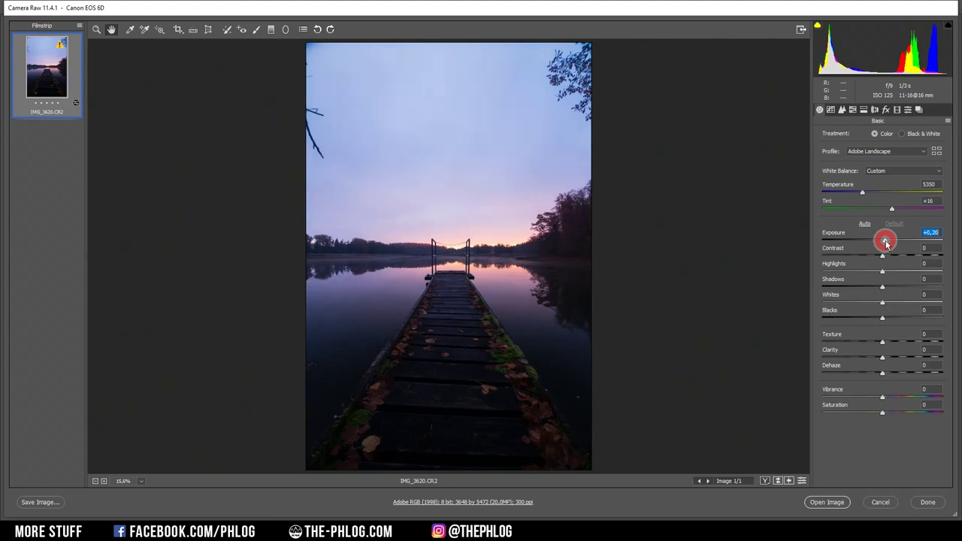
left_click_drag(886, 243, 890, 241)
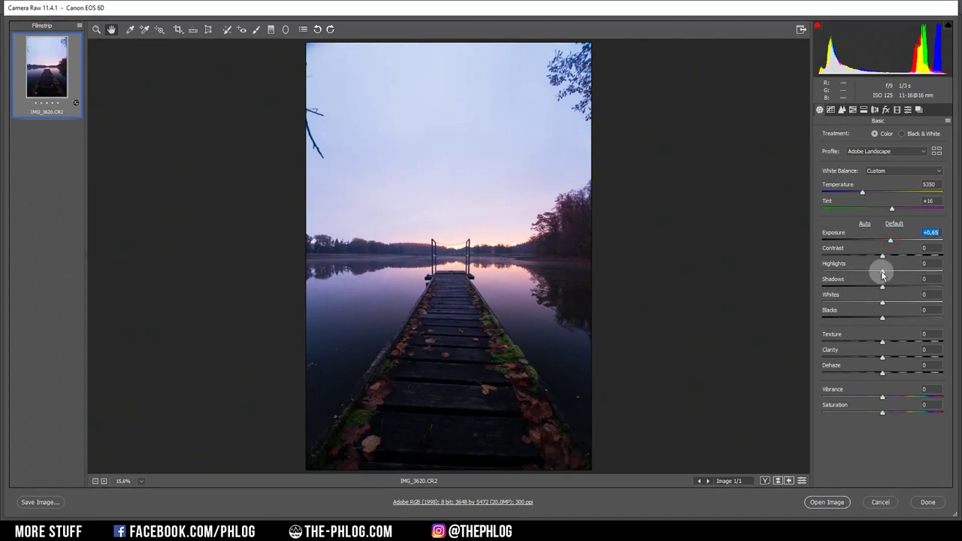
left_click_drag(883, 275, 761, 274)
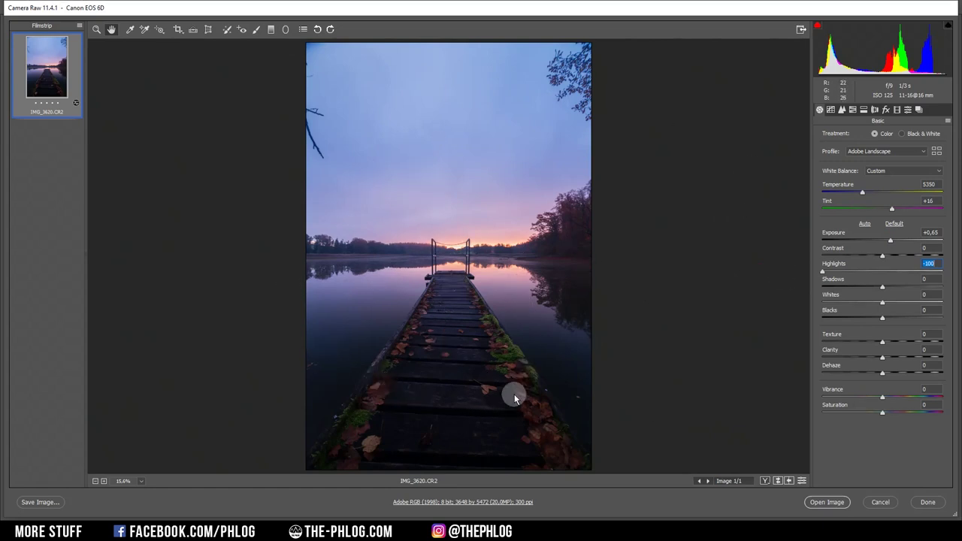
left_click(884, 289)
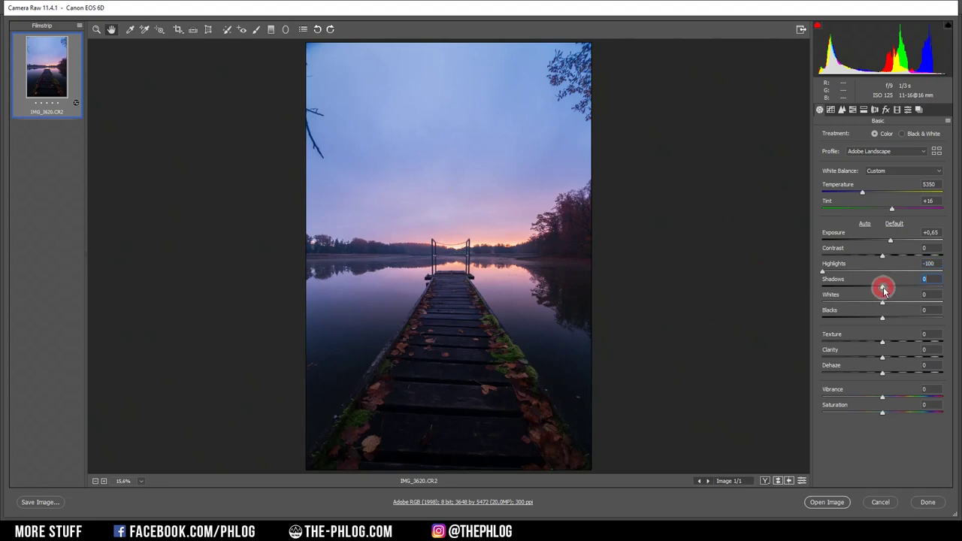
left_click_drag(883, 290, 888, 291)
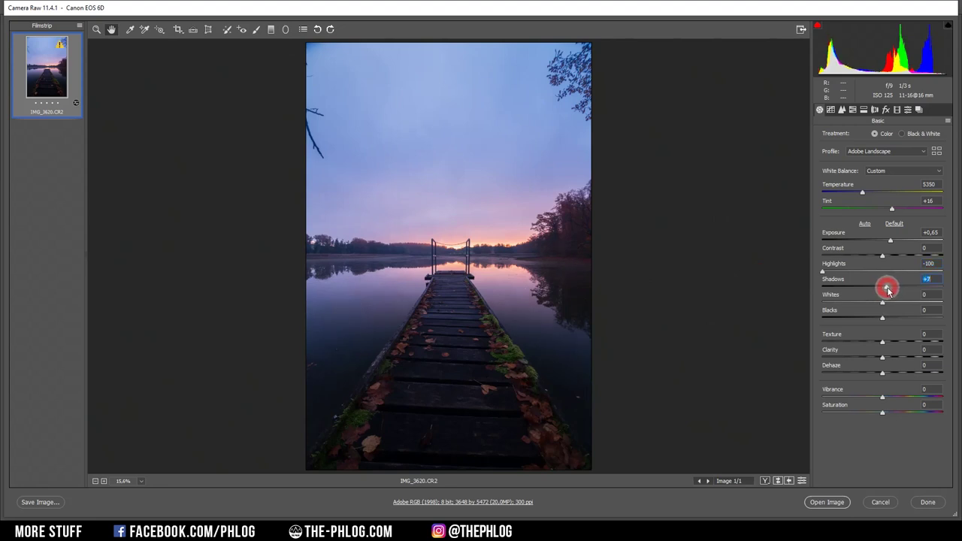
left_click_drag(888, 291, 888, 291)
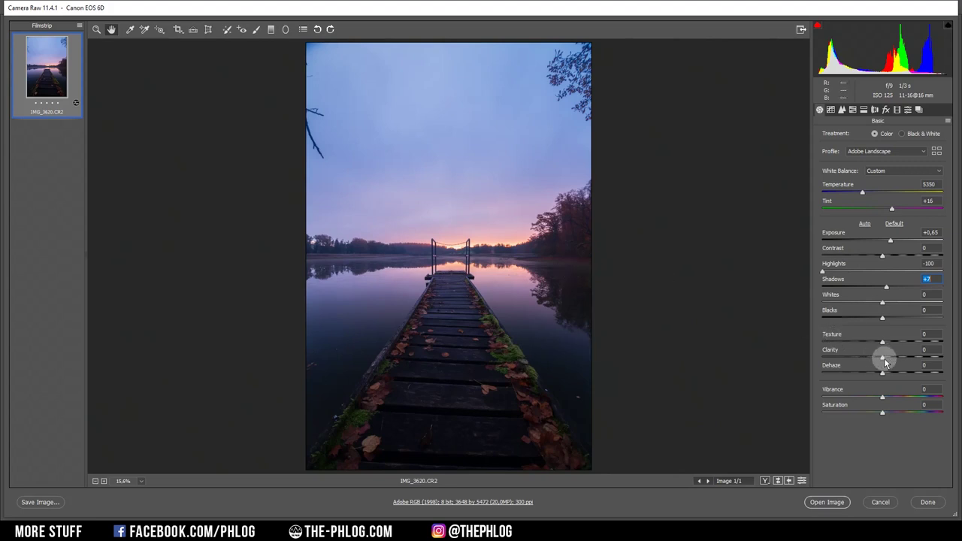
Step: Add Clarity +13 and Texture +4 to the photo
left_click_drag(884, 359, 891, 363)
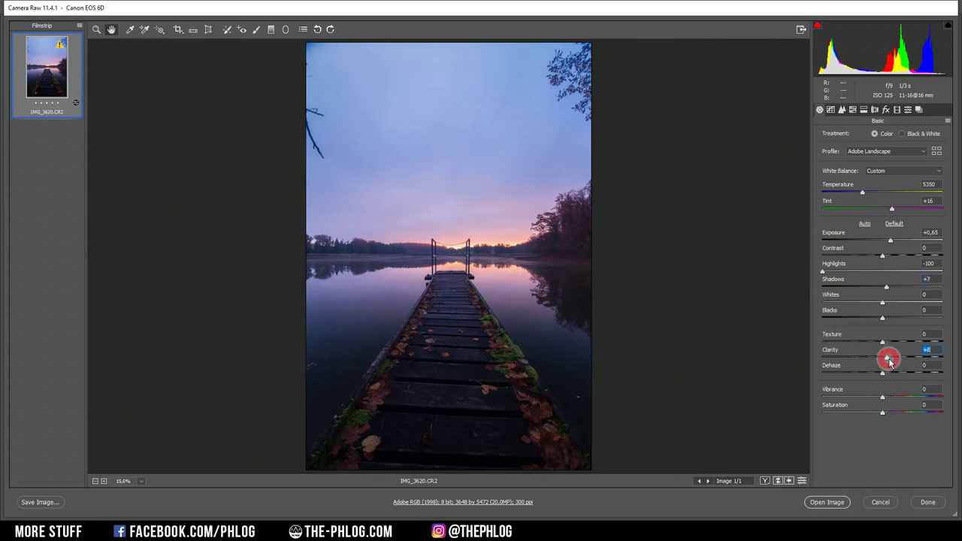
left_click_drag(890, 361, 891, 361)
left_click_drag(882, 342, 886, 345)
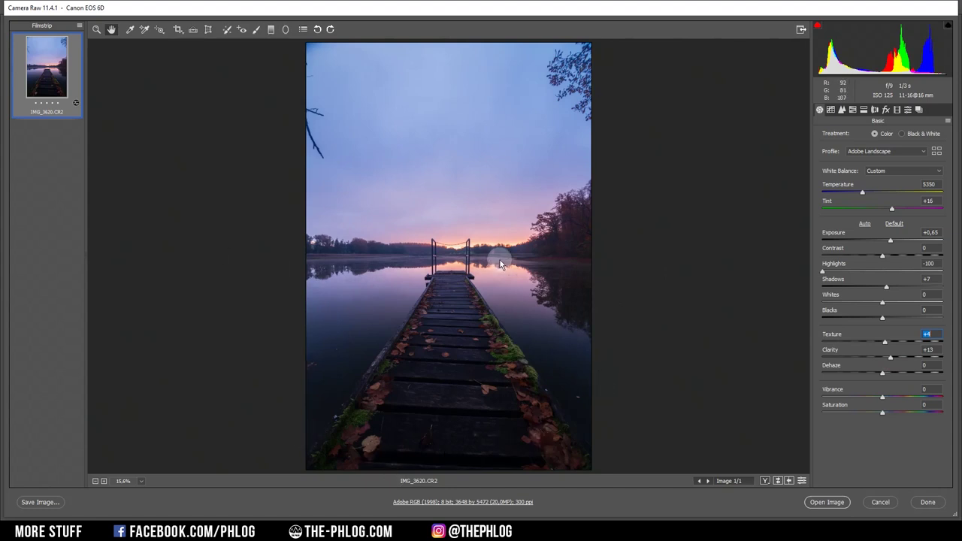
left_click(272, 30)
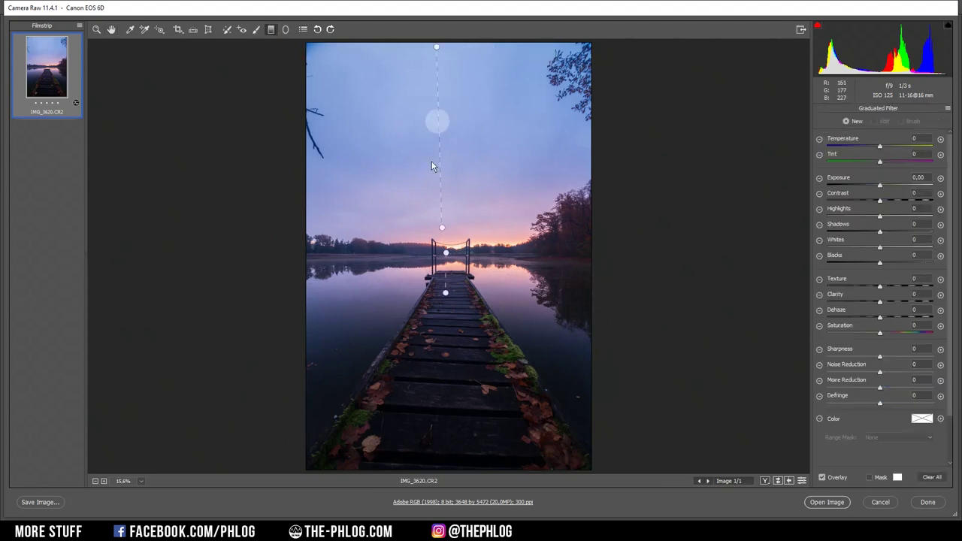
Step: Darken the sky graduated filter by dropping its Exposure to -2,25
left_click(440, 226)
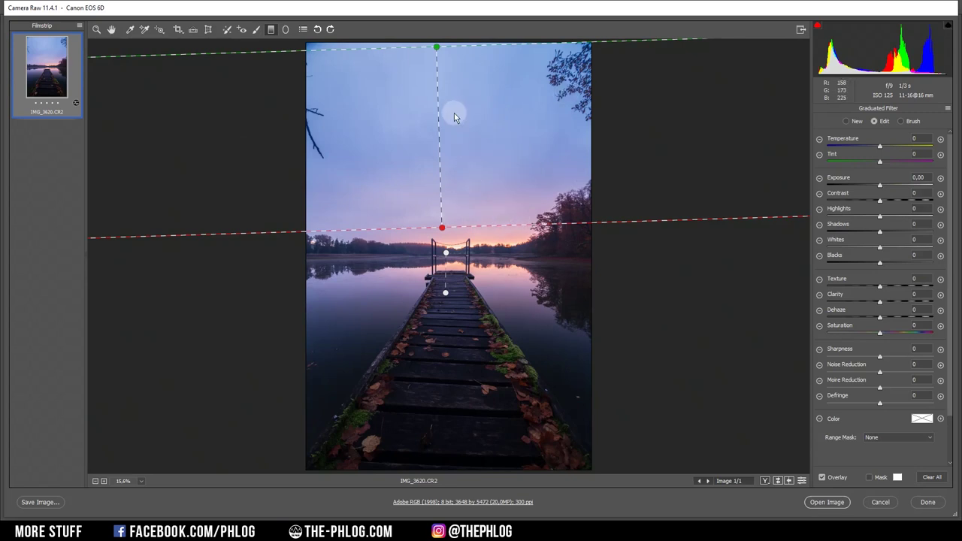
left_click(882, 187)
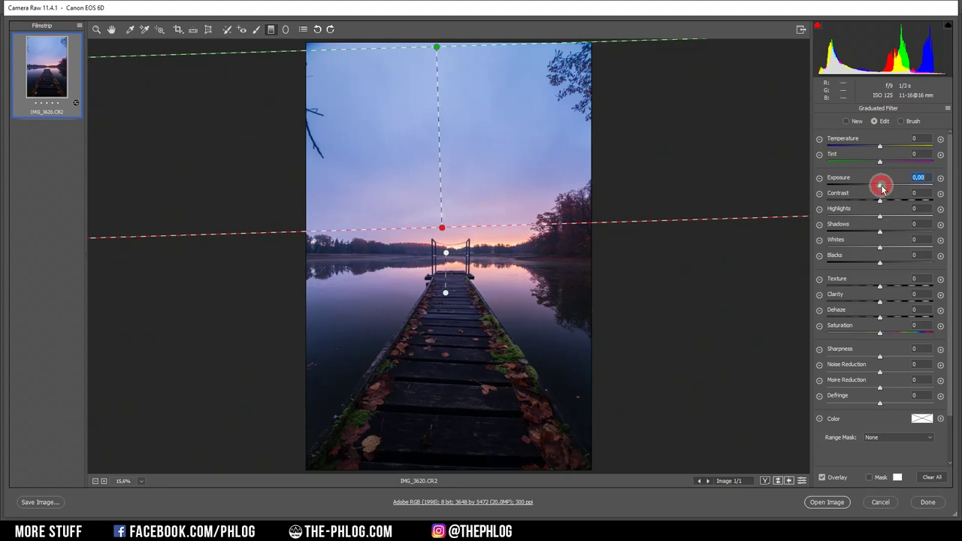
left_click_drag(881, 187, 851, 188)
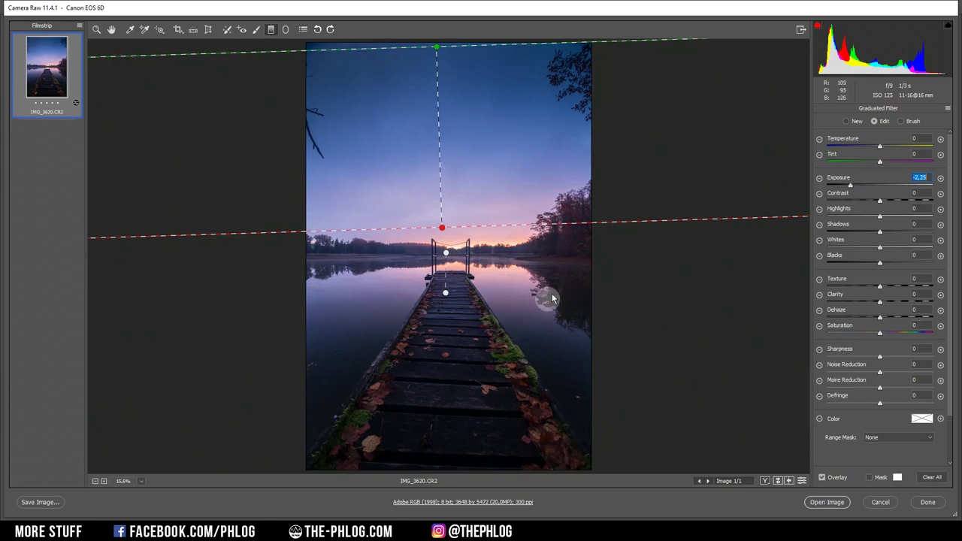
left_click(445, 253)
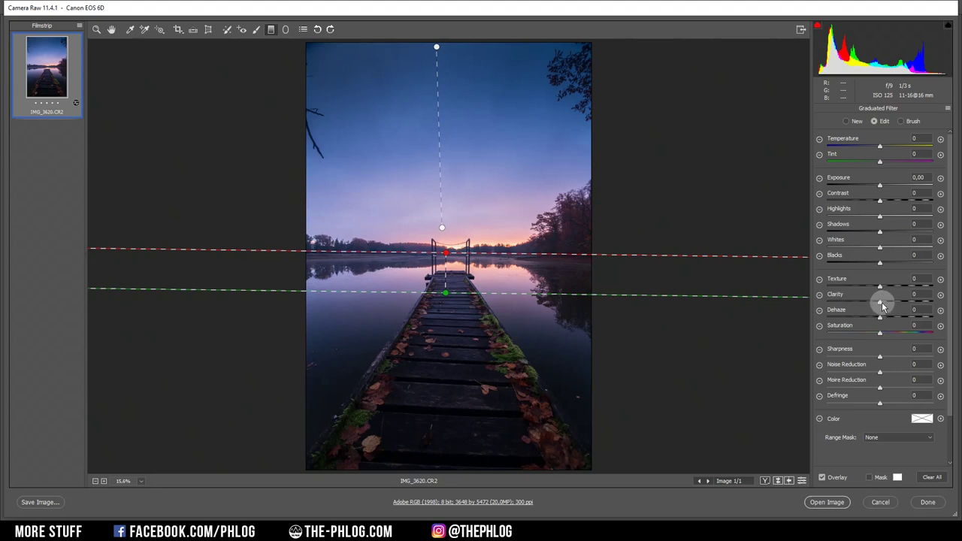
Step: Give the water graduated filter Clarity +26 and Whites +26
left_click_drag(882, 302, 894, 304)
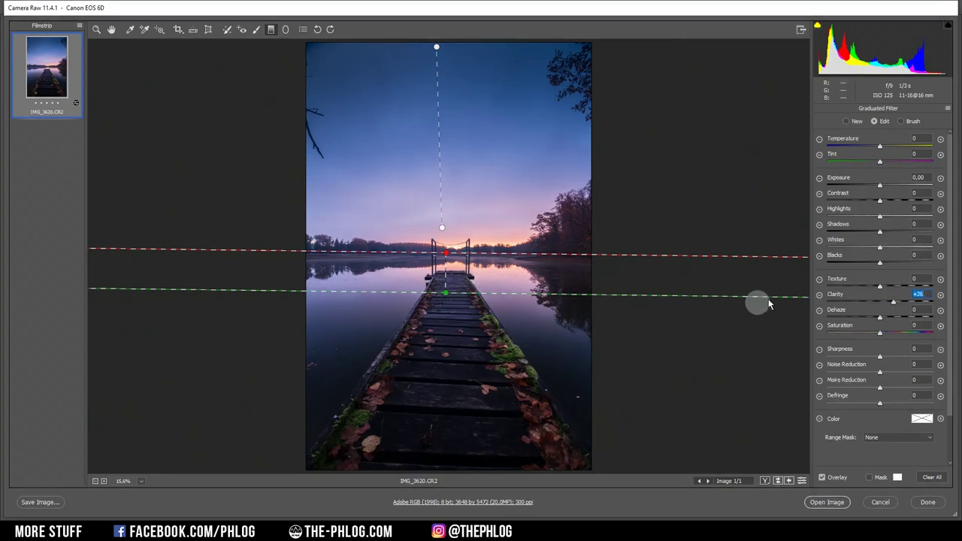
left_click_drag(880, 248, 896, 252)
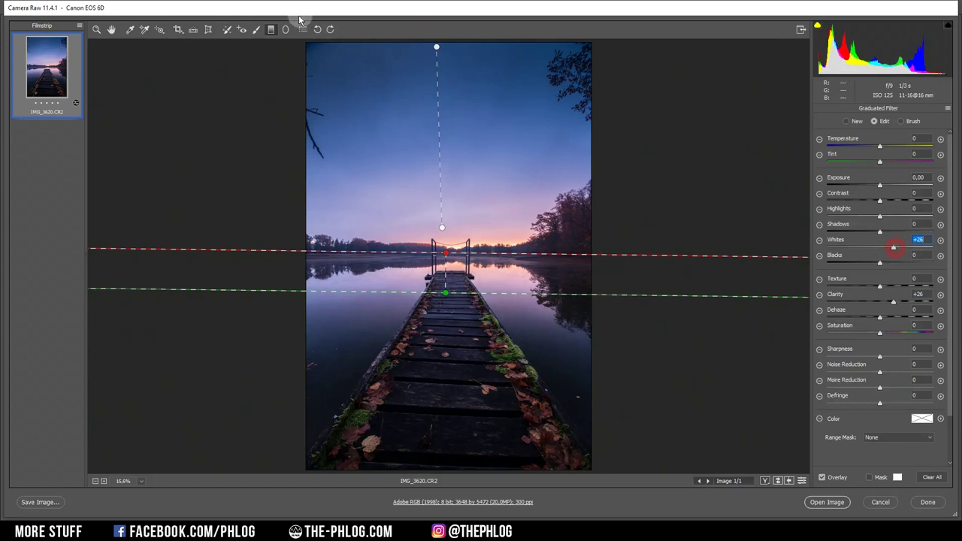
Step: Select the horizon radial filter, then lift its Blacks and warm it slightly
left_click(285, 30)
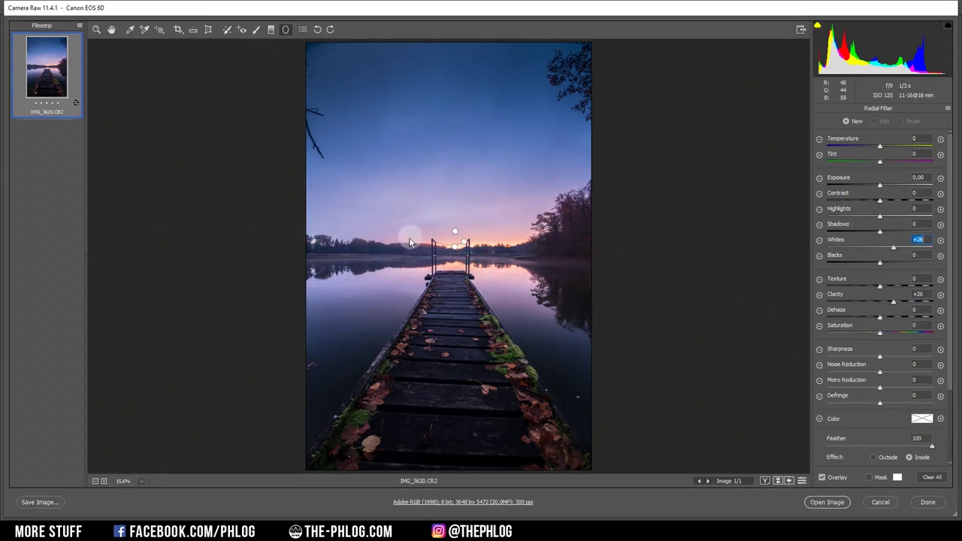
left_click(464, 243)
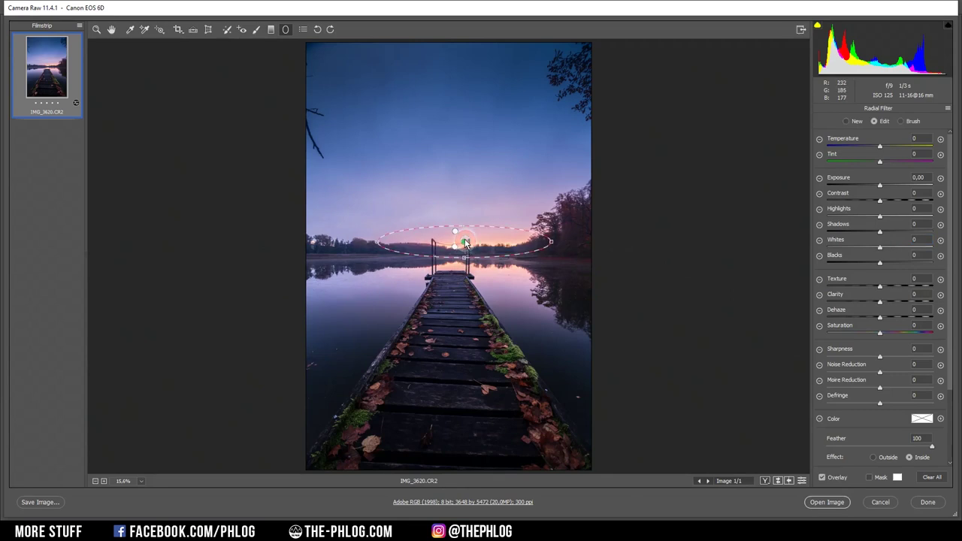
double_click(454, 233, "ctrl")
key("ctrl+z")
left_click(465, 243)
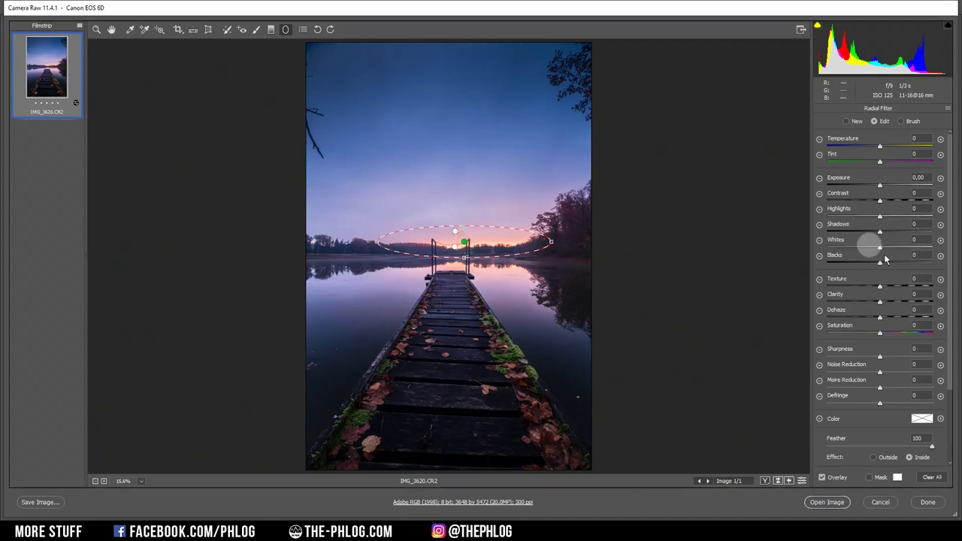
left_click_drag(883, 267, 904, 268)
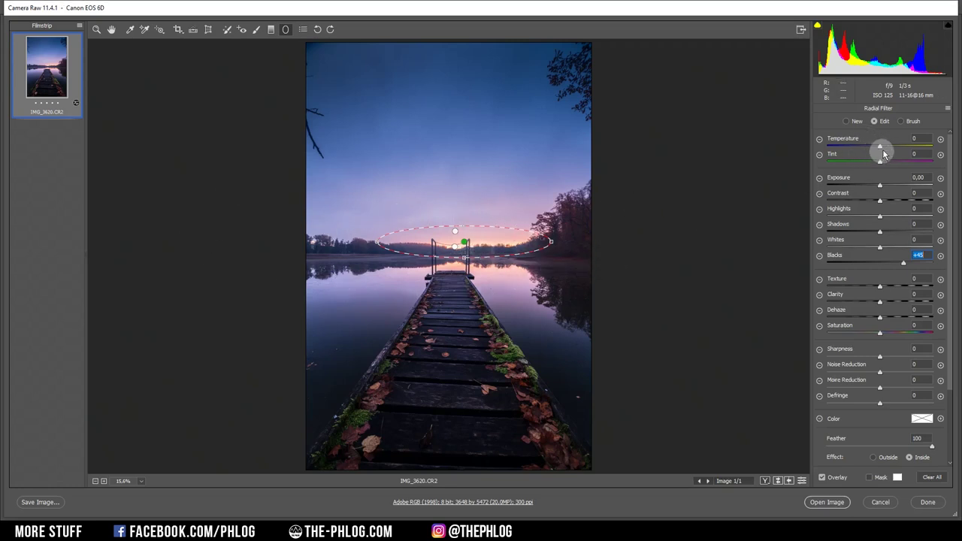
left_click_drag(882, 146, 896, 150)
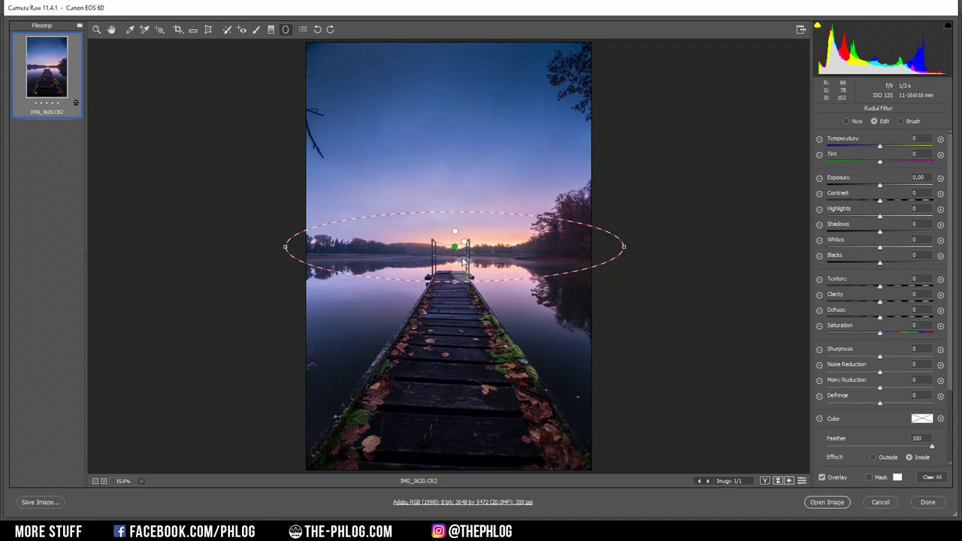
Step: Warm the horizon radial filter to Temperature +83, Tint +65 and Whites +32
left_click(455, 252)
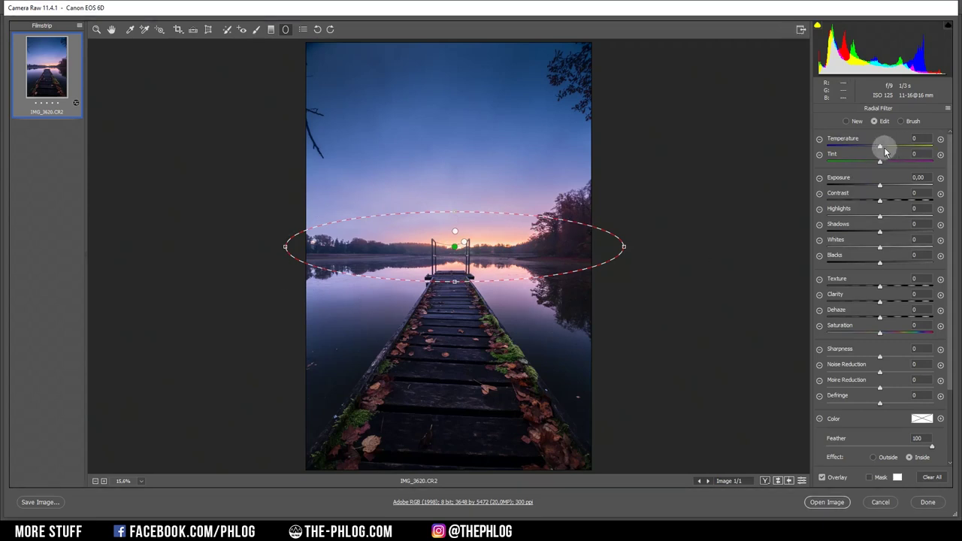
left_click_drag(882, 147, 927, 155)
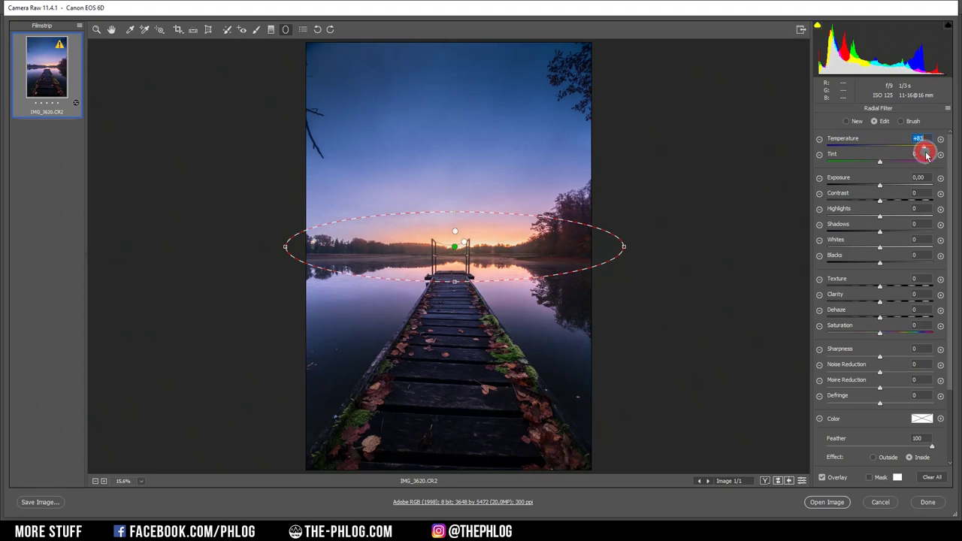
left_click_drag(882, 162, 915, 164)
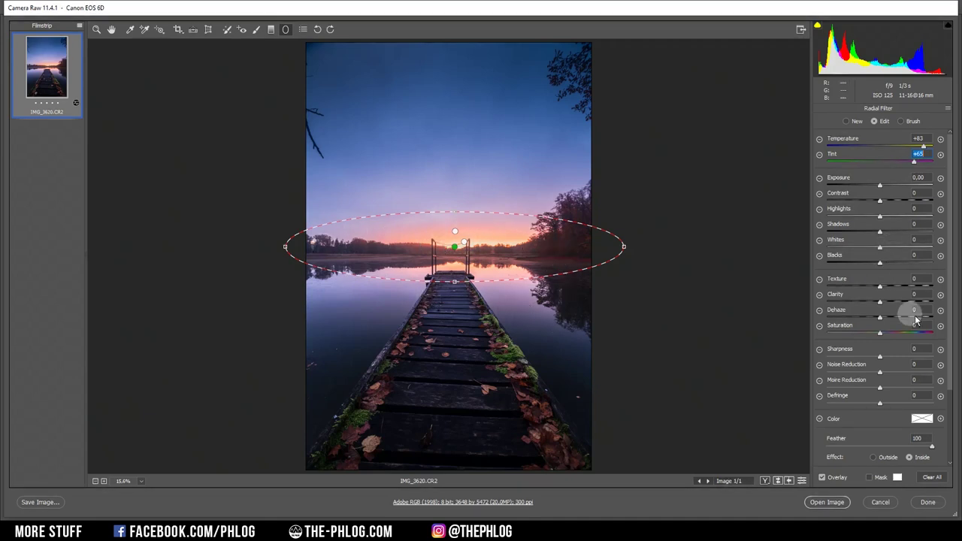
left_click_drag(882, 251, 898, 249)
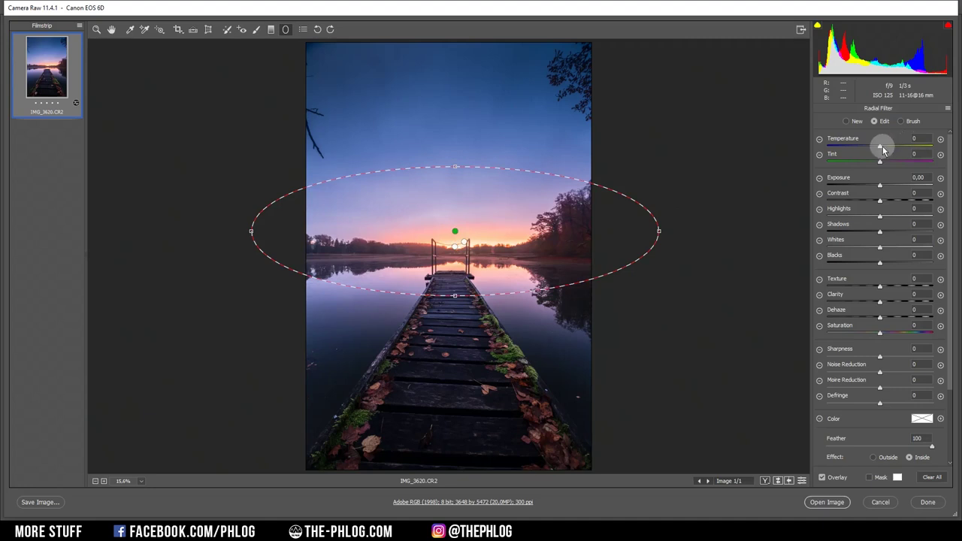
Step: Set the larger sky radial filter to Temperature +46, Tint +13 and Whites +32
left_click_drag(879, 146, 889, 166)
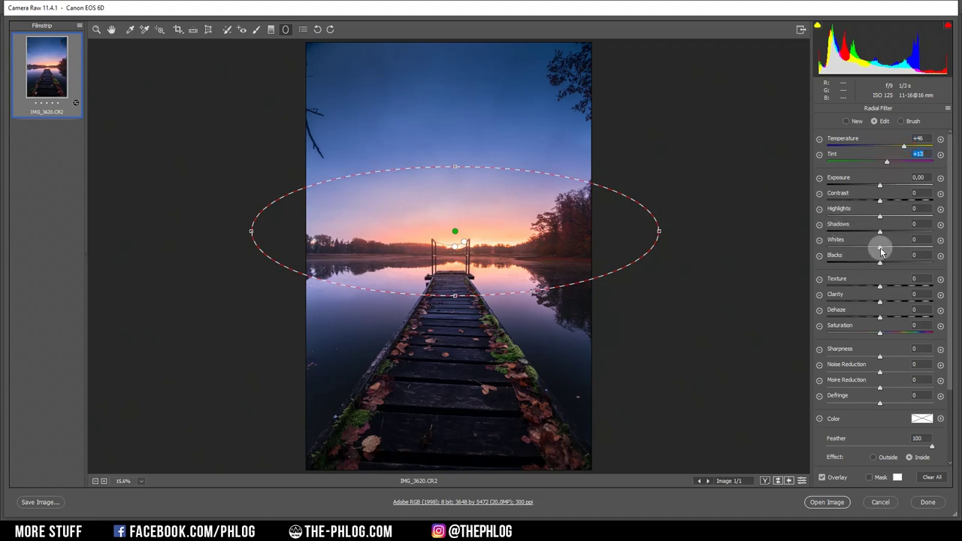
left_click_drag(881, 252, 898, 252)
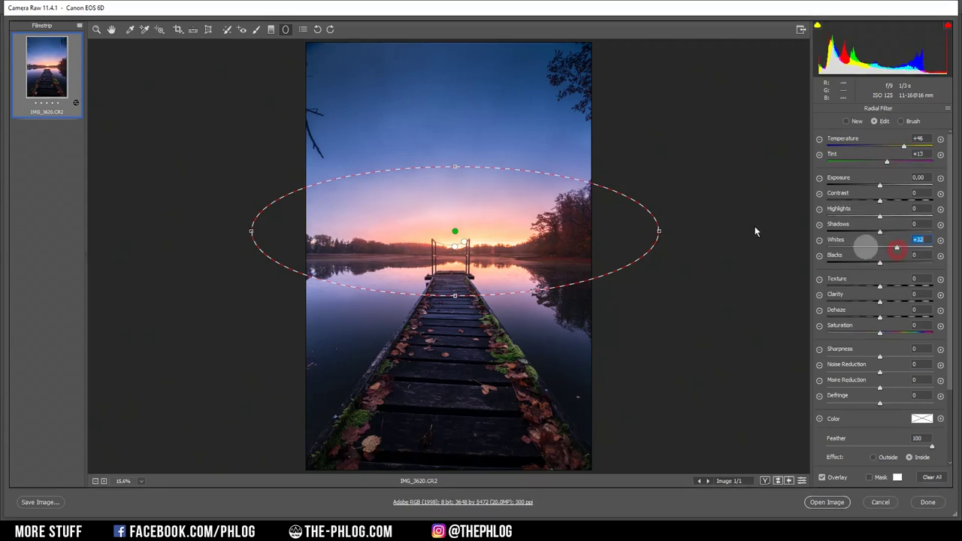
left_click(112, 30)
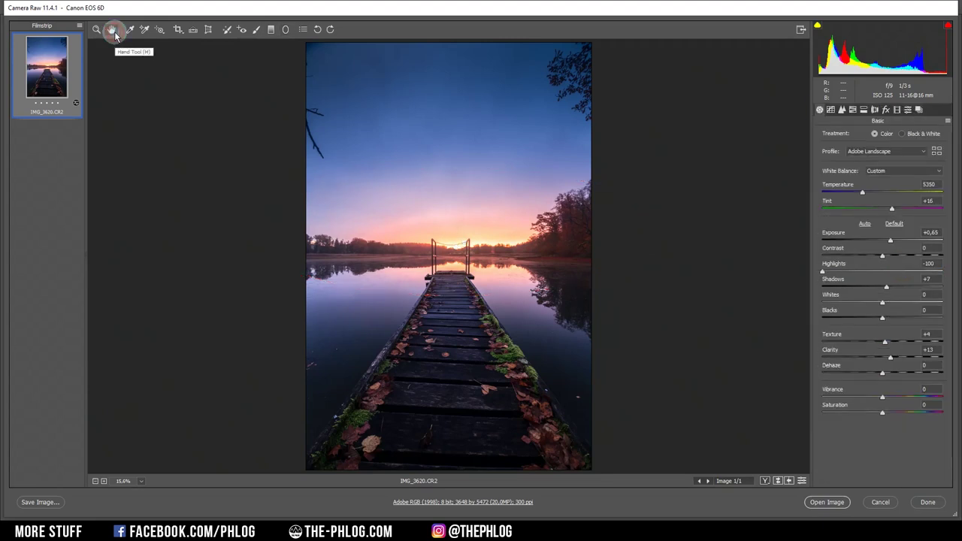
left_click(854, 110)
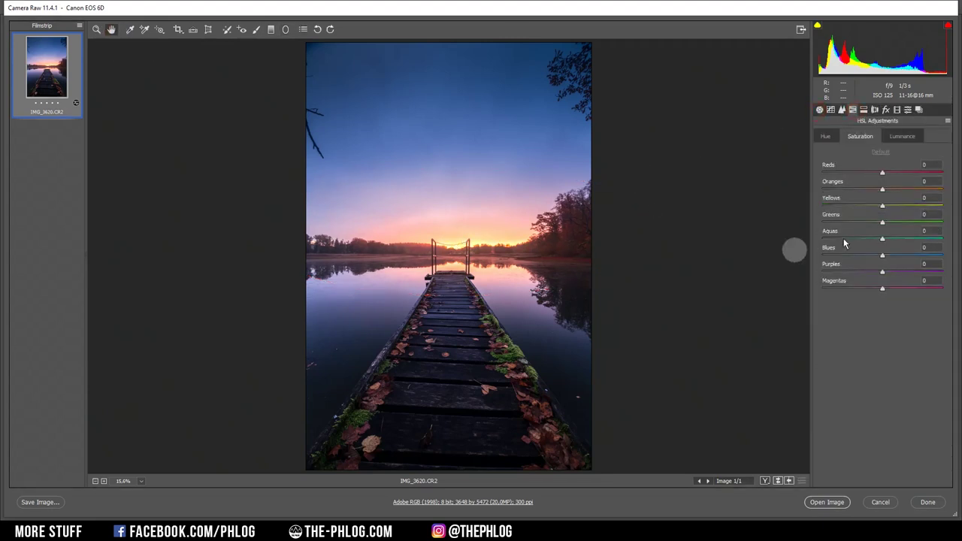
Step: Raise Oranges saturation to +30 and Blues to +14, then brighten Oranges luminance
left_click_drag(884, 190, 900, 189)
left_click(892, 199)
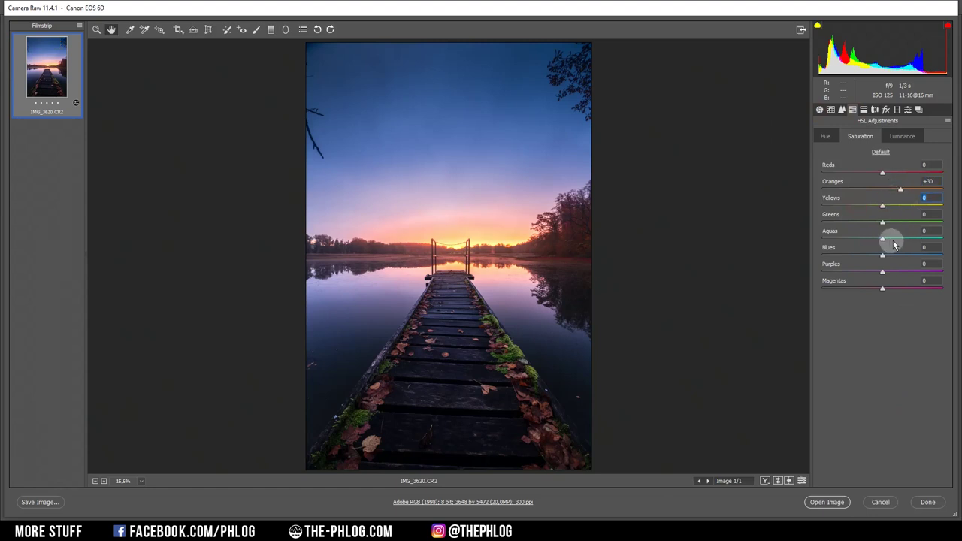
left_click_drag(884, 260, 891, 260)
left_click(898, 139)
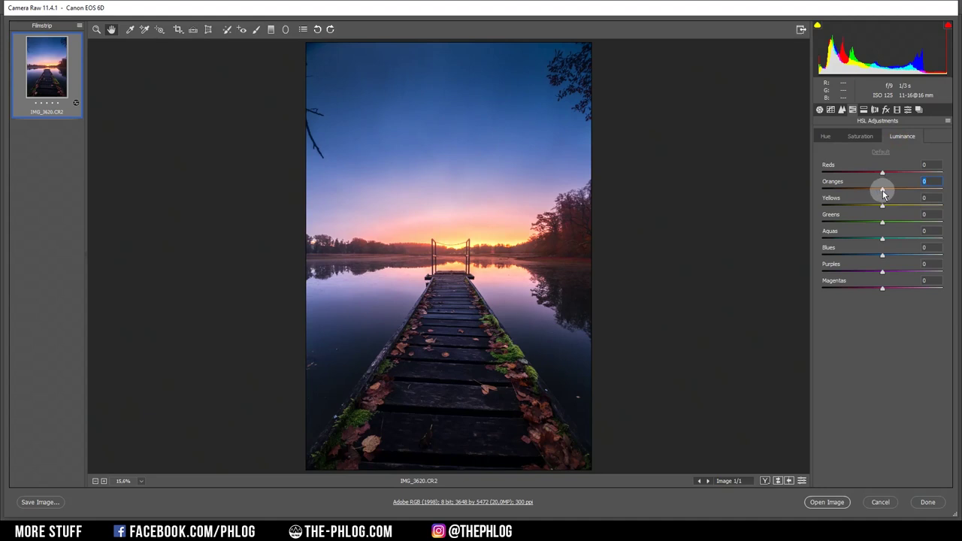
left_click_drag(883, 194, 902, 194)
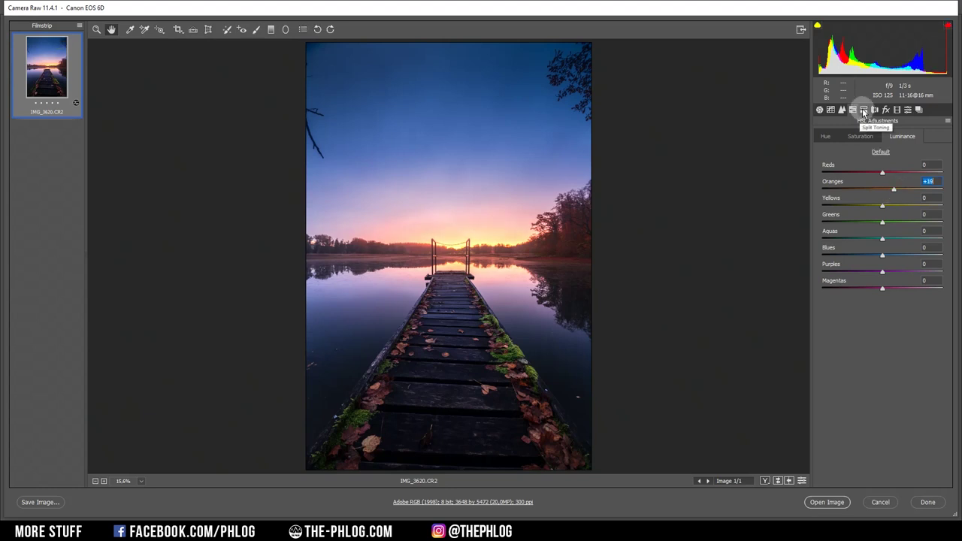
Step: Split-tone the highlights with Hue 33 and Saturation 36
left_click(864, 110)
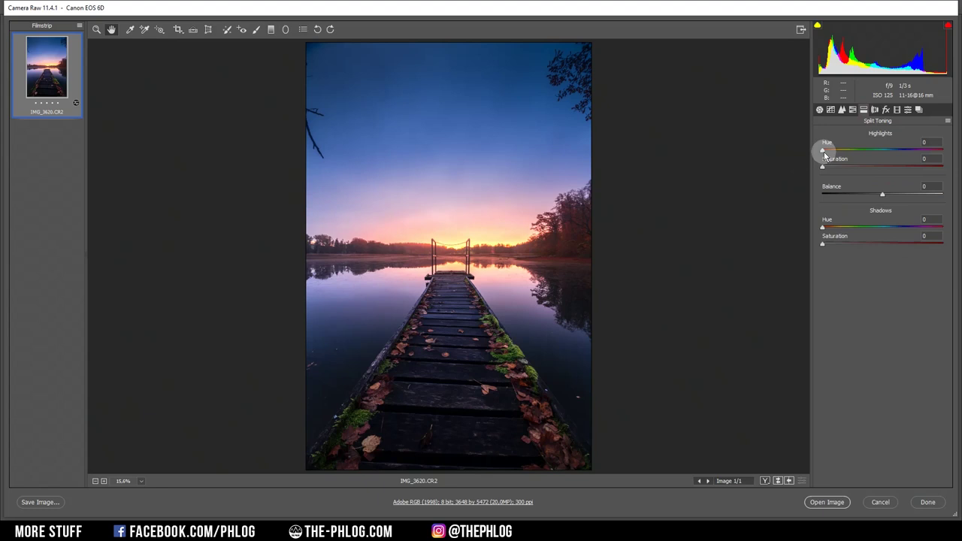
left_click_drag(823, 150, 831, 153)
left_click_drag(825, 169, 869, 172)
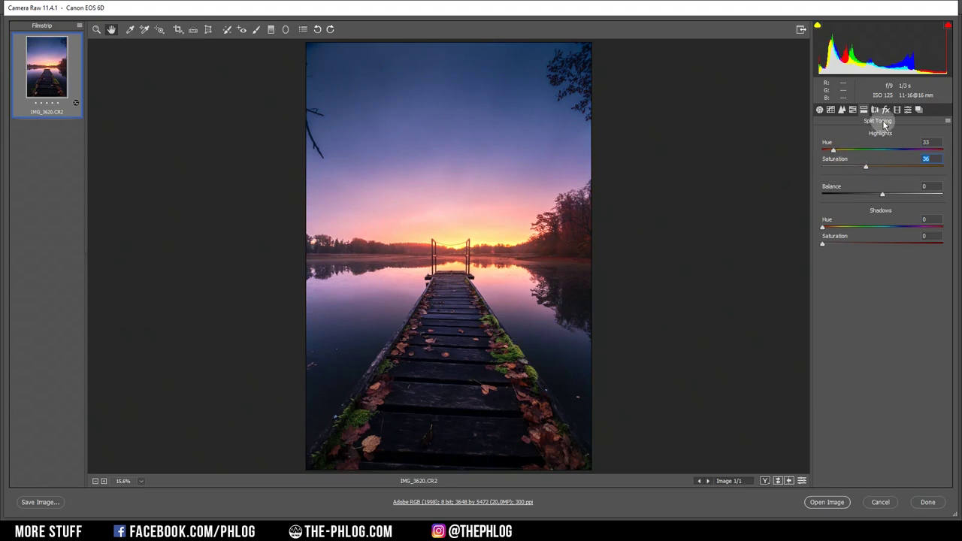
Step: Sharpen with Amount 77, Radius 0,5, Detail 45, Masking 74, then open the image in Photoshop
left_click(842, 110)
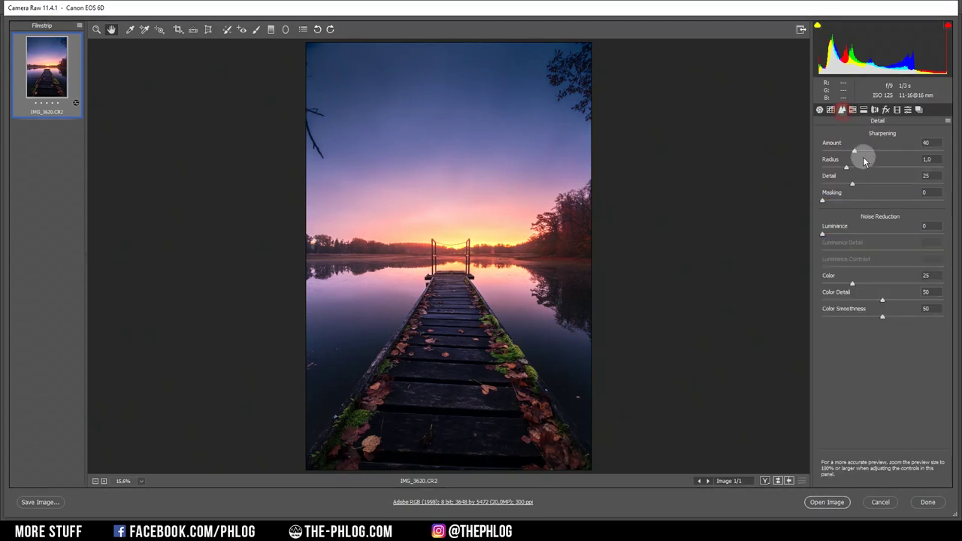
left_click_drag(854, 151, 877, 183)
left_click_drag(822, 200, 912, 203)
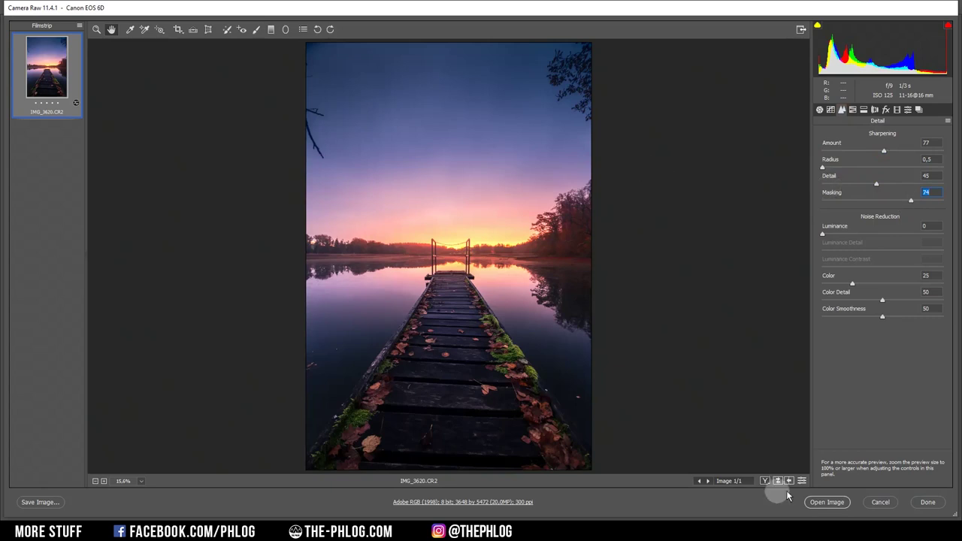
left_click(825, 509)
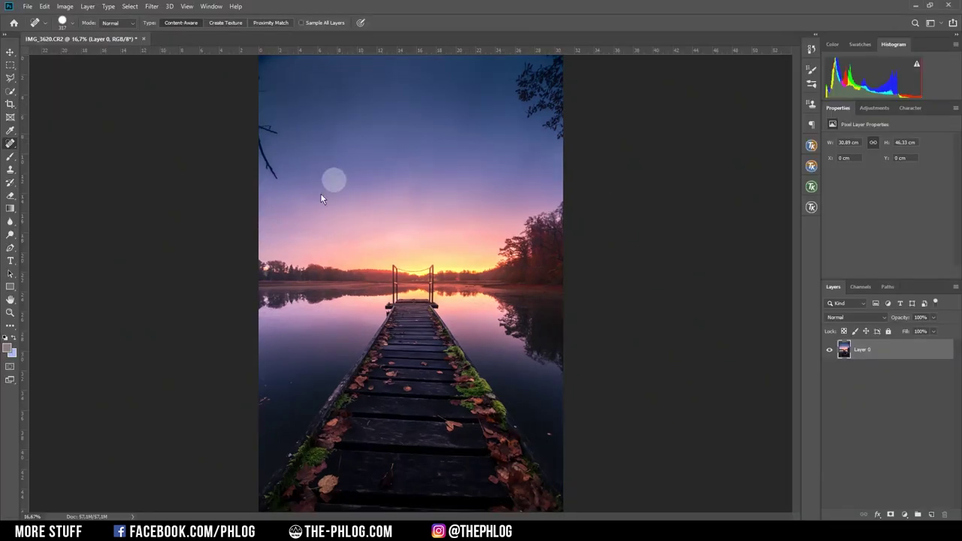
Step: Size the Spot Healing Brush to about 90 px and heal the branches at the sky's left edge and top-left corner
scroll(178, 150, "up", 5)
right_click(337, 229, "alt")
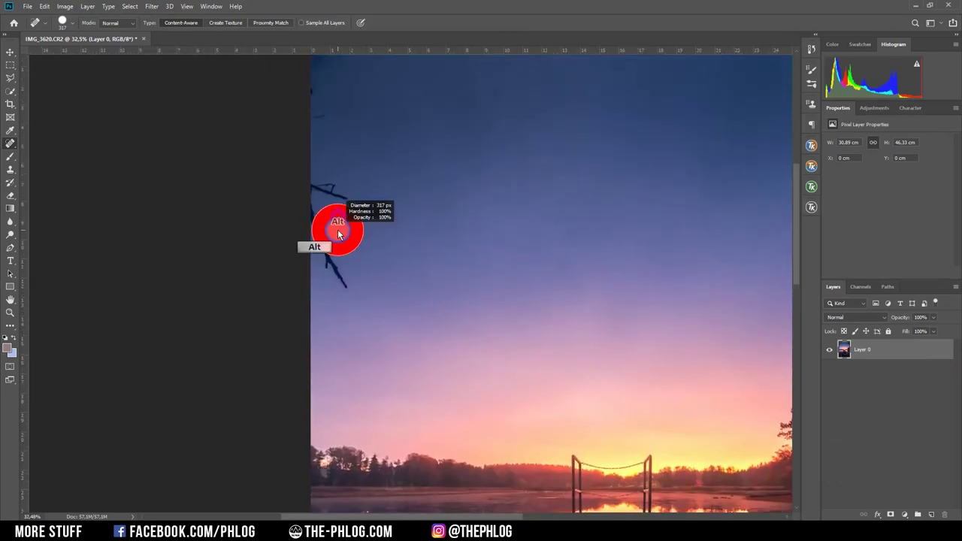
left_click_drag(338, 229, 344, 250)
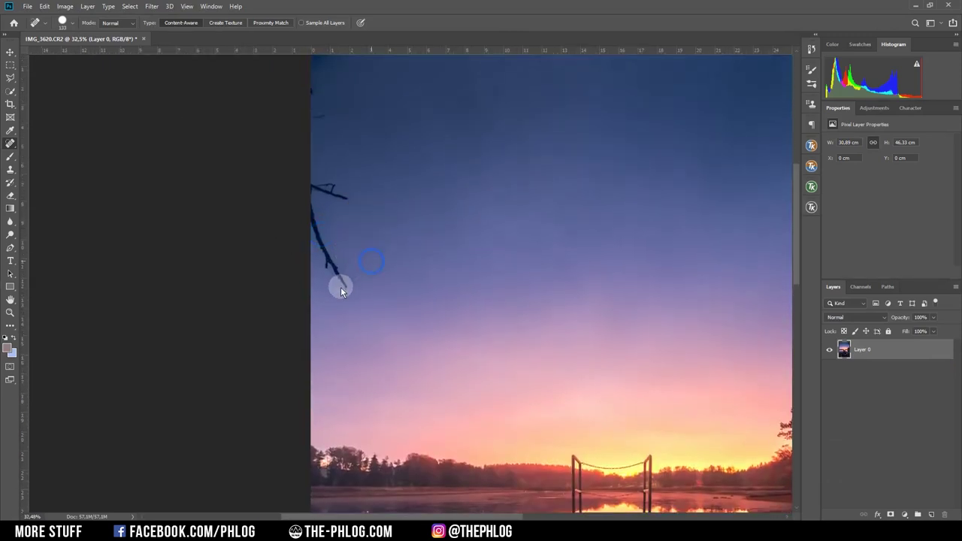
mouse_move(346, 285)
left_mouse_down()
mouse_move(304, 207)
mouse_move(306, 188)
mouse_move(348, 201)
mouse_move(317, 185)
mouse_move(310, 198)
mouse_move(332, 195)
left_mouse_up()
scroll(406, 188, "up", 2)
key("ctrl+z")
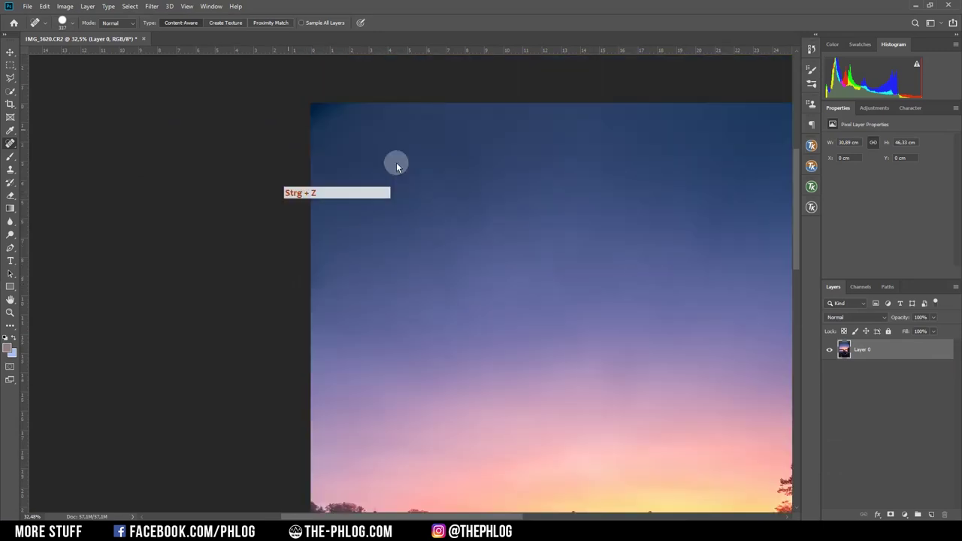
mouse_move(294, 133)
left_mouse_down()
mouse_move(336, 94)
mouse_move(302, 125)
mouse_move(284, 158)
mouse_move(310, 116)
mouse_move(358, 91)
mouse_move(283, 96)
left_mouse_up()
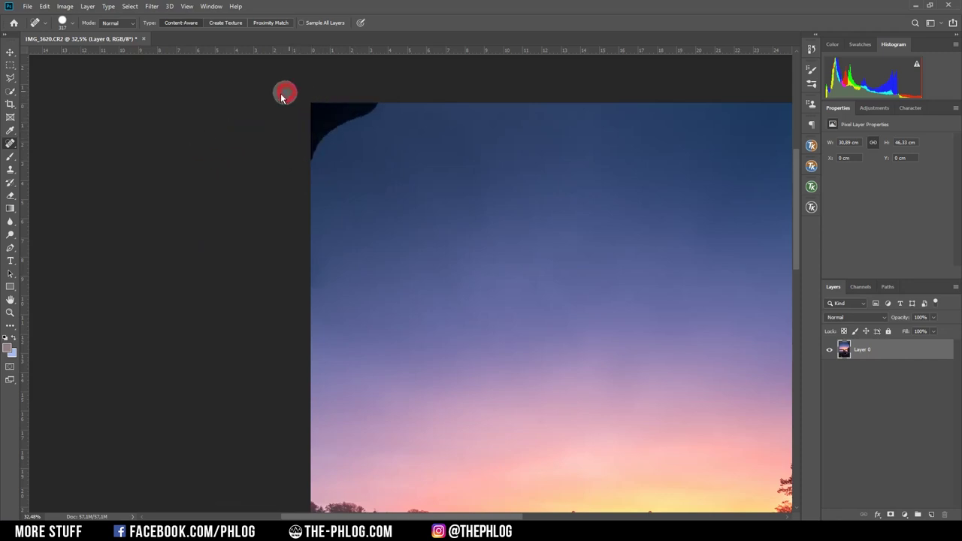
Step: Heal away the leafy branches hanging into the top-right corner of the sky
scroll(433, 238, "right", 6)
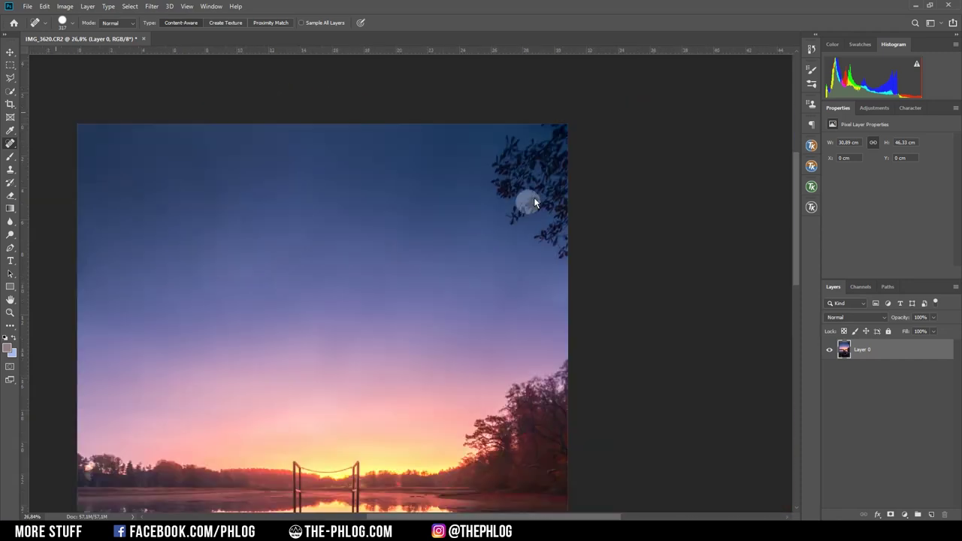
scroll(527, 195, "up", 1)
left_click_drag(548, 215, 531, 213)
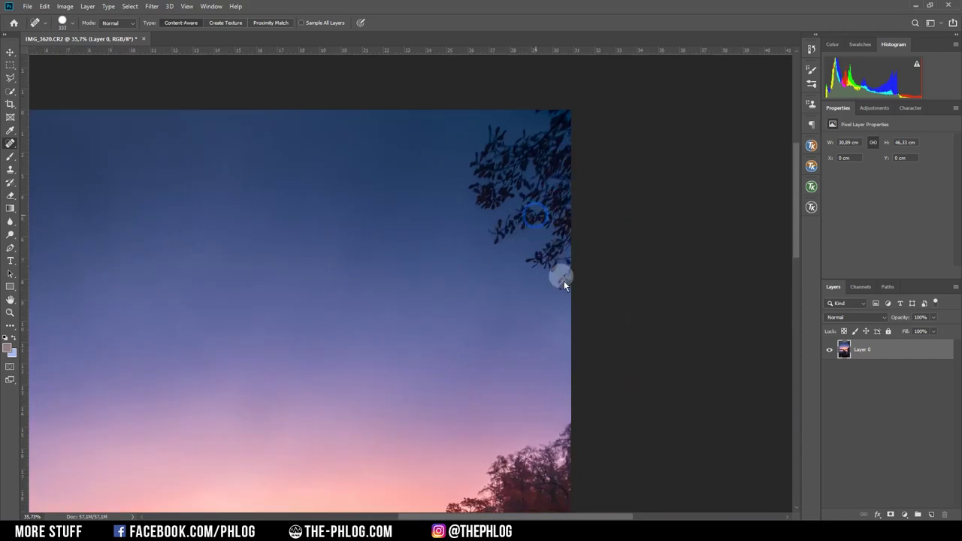
mouse_move(563, 275)
left_mouse_down()
mouse_move(566, 284)
mouse_move(567, 259)
mouse_move(532, 263)
mouse_move(580, 210)
left_mouse_up()
mouse_move(494, 232)
left_mouse_down()
mouse_move(548, 208)
mouse_move(489, 178)
mouse_move(500, 164)
mouse_move(550, 135)
mouse_move(540, 165)
mouse_move(574, 167)
left_mouse_up()
Step: Shrink the healing brush to about 55 px and remove five small specks from the water
scroll(503, 350, "down", 3)
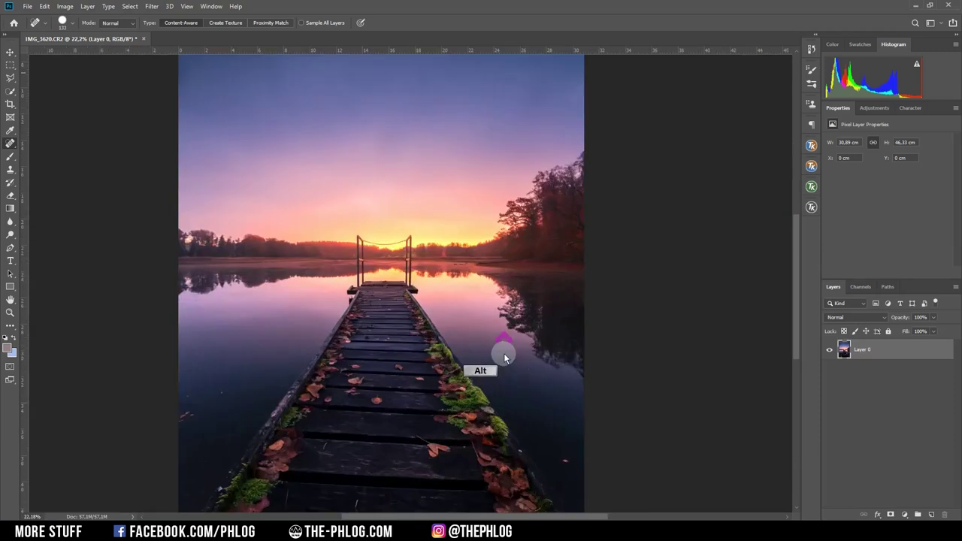
scroll(192, 414, "up", 3)
scroll(184, 426, "up", 2)
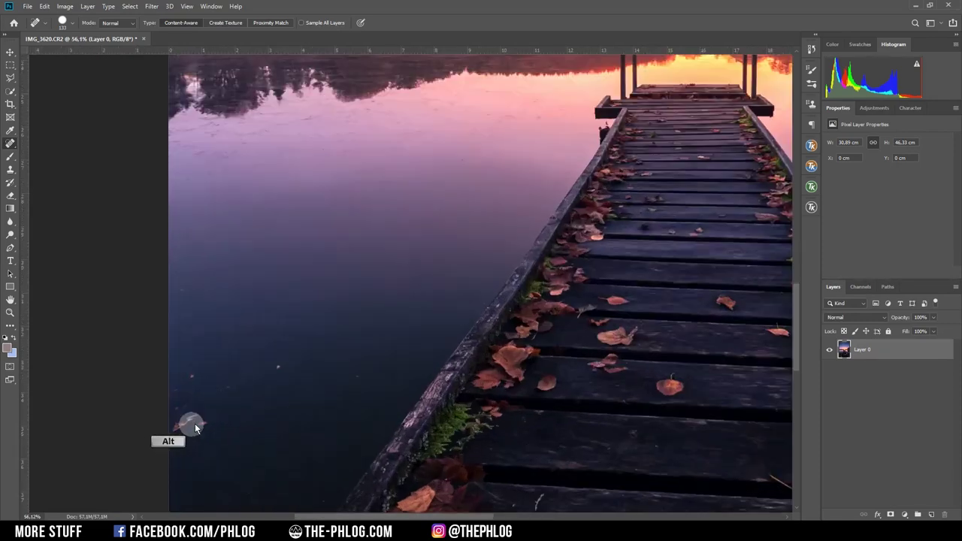
scroll(247, 363, "up", 2)
left_click_drag(299, 330, 299, 310)
left_click(395, 321)
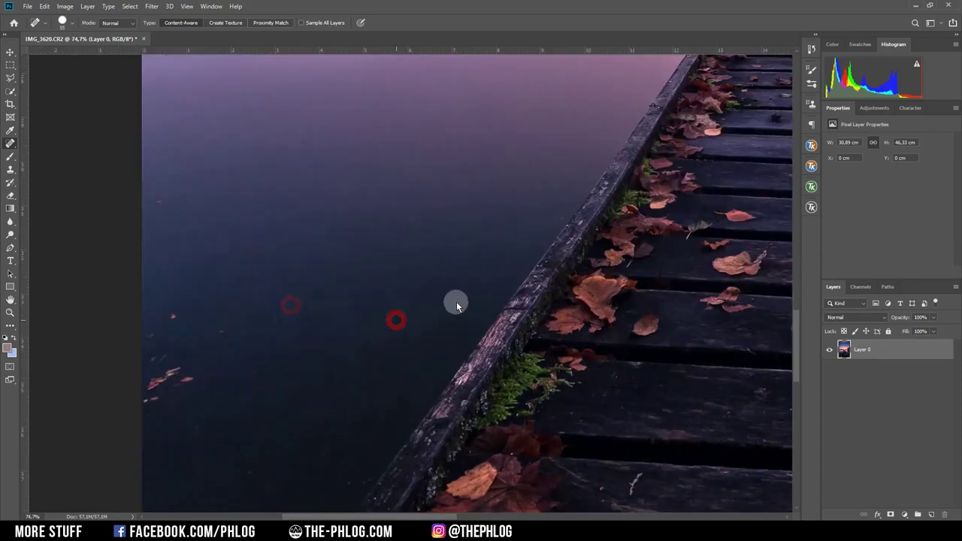
left_click(486, 293)
left_click(227, 332)
left_click(177, 315)
left_click(132, 304)
Step: Heal the specks and a short streak in the water left of the pier
left_click(142, 165)
left_click_drag(193, 256, 250, 255)
left_click(329, 272)
scroll(218, 415, "down", 1)
left_click(248, 430)
left_click(183, 346)
left_click(156, 321)
left_click_drag(136, 308, 193, 320)
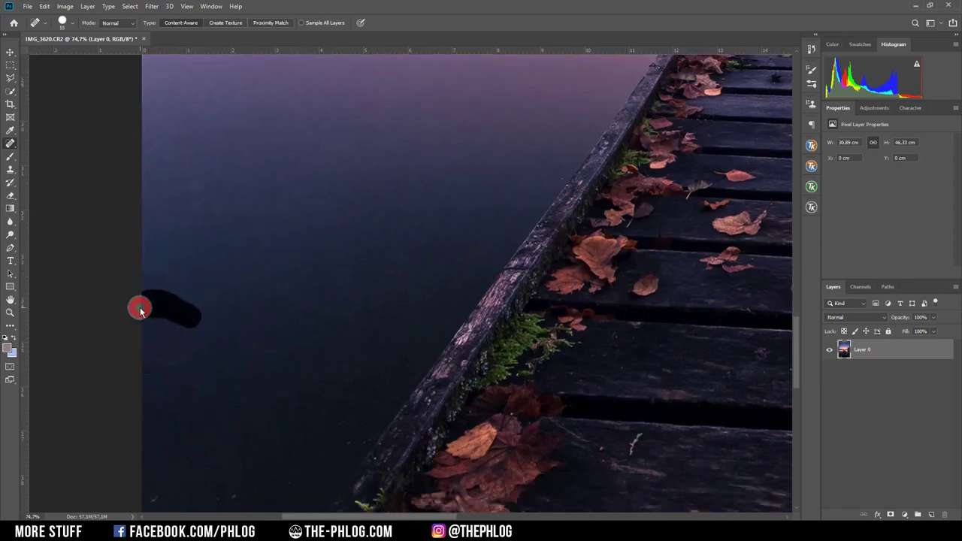
Step: Remove the remaining specks in the water on both sides of the pier
scroll(266, 284, "down", 2)
scroll(266, 283, "down", 1)
left_click(267, 368)
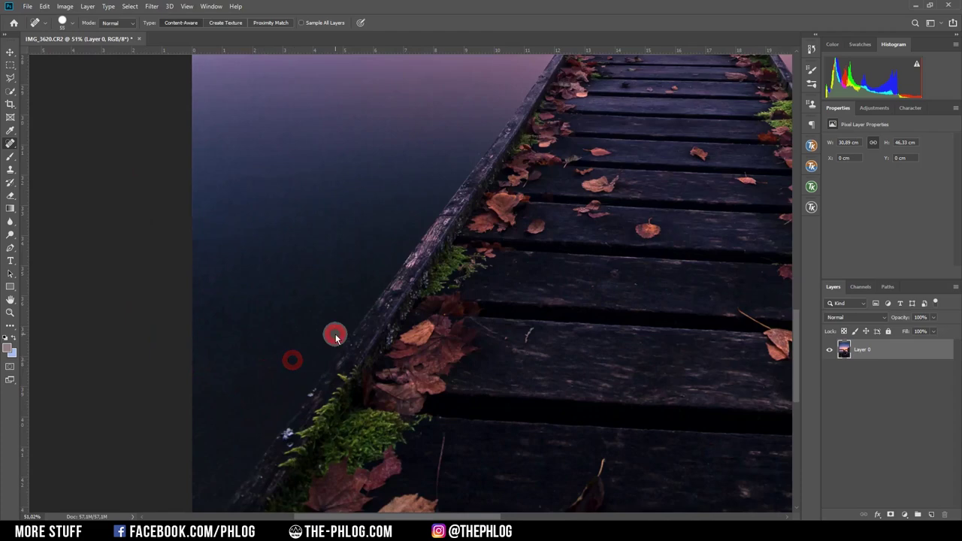
left_click(245, 392)
scroll(311, 392, "down", 4)
scroll(618, 369, "up", 4)
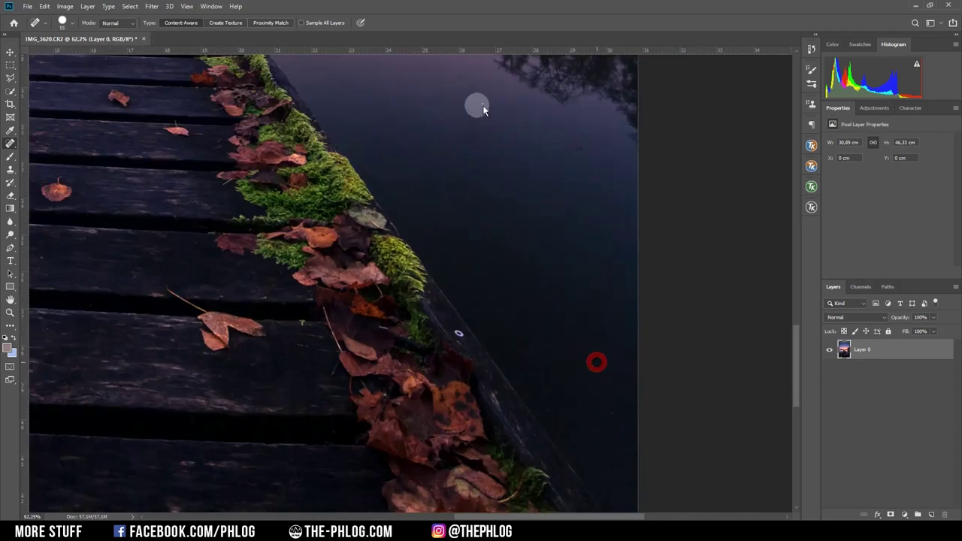
left_click(458, 198)
left_click(441, 197)
scroll(527, 348, "down", 4)
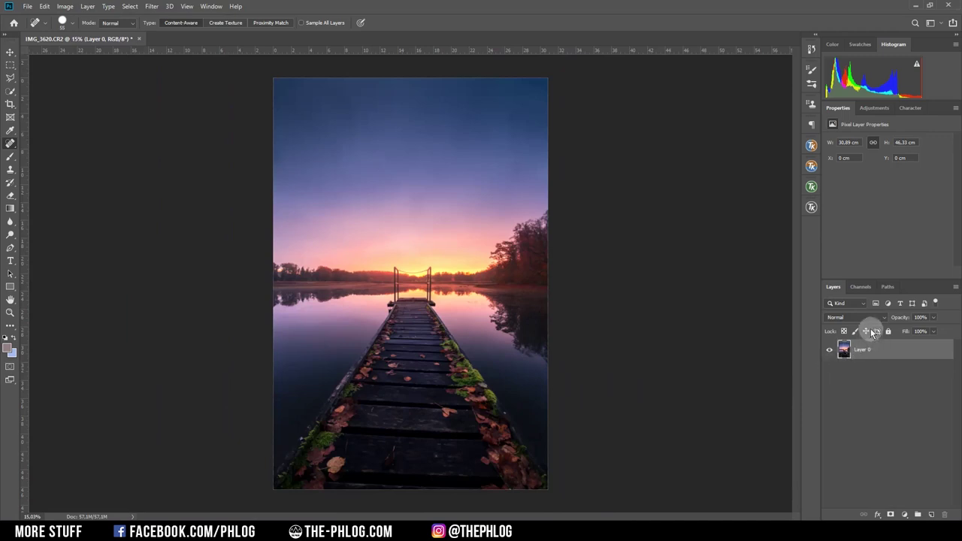
Step: Apply Color Efex Pro 4's Classical Soft Focus using method Soft Focus 2 at 50% strength
left_click(153, 7)
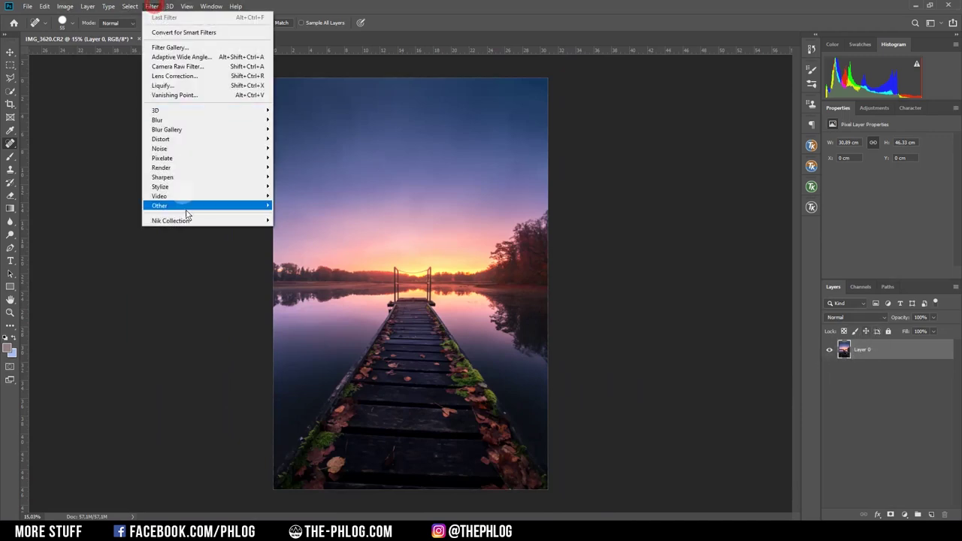
mouse_move(230, 220)
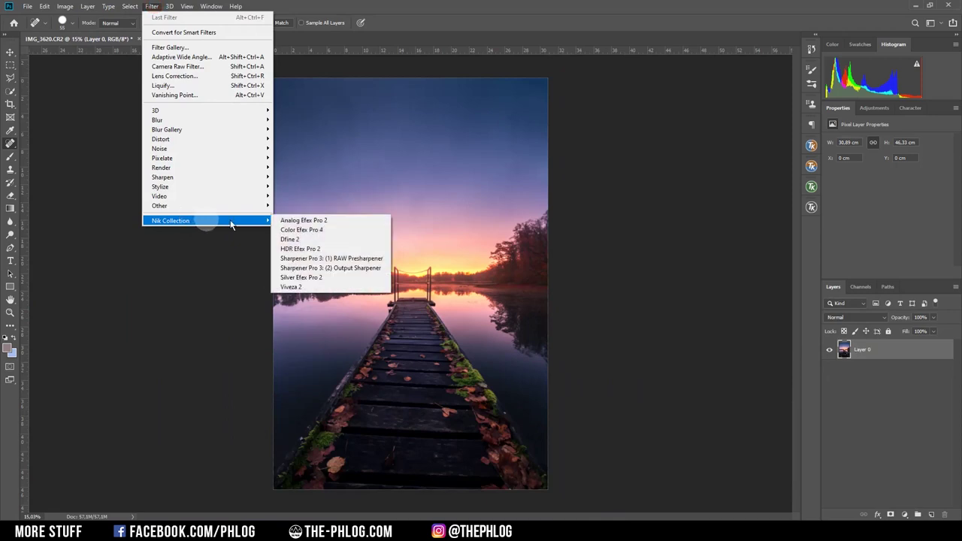
left_click(343, 230)
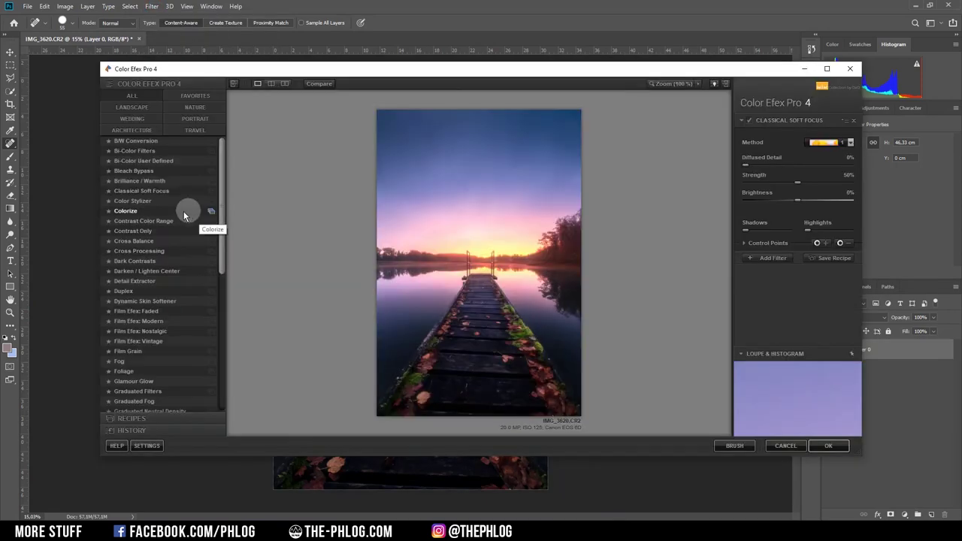
left_click(162, 191)
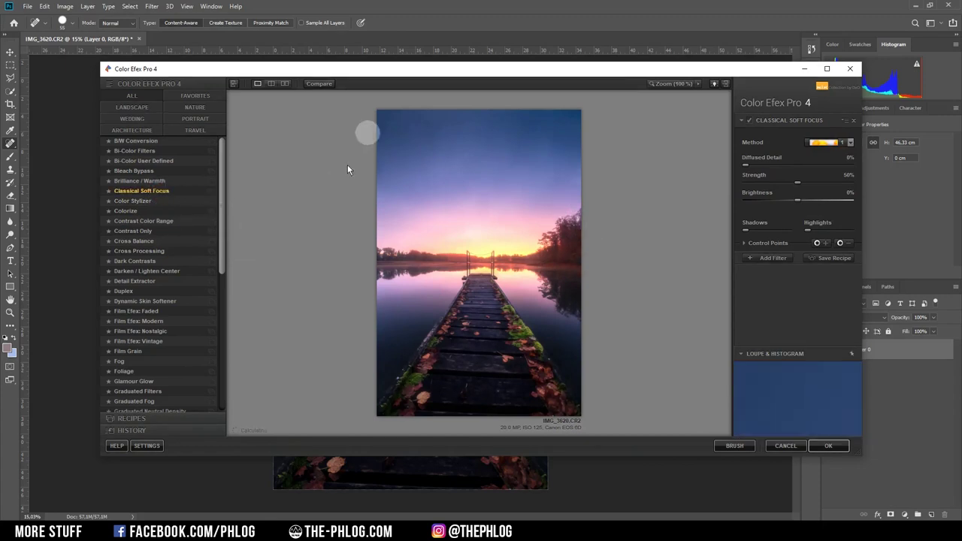
left_click(851, 142)
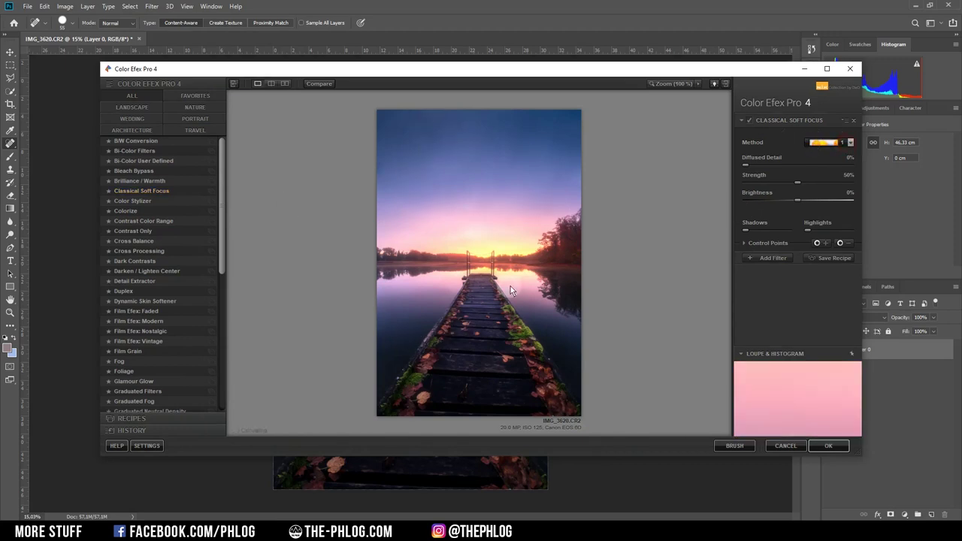
left_click(839, 142)
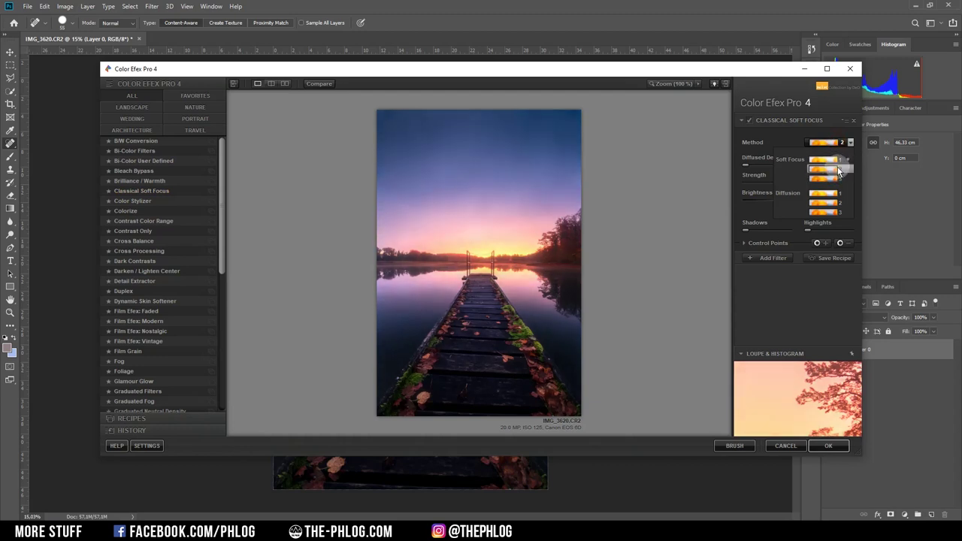
left_click(840, 171)
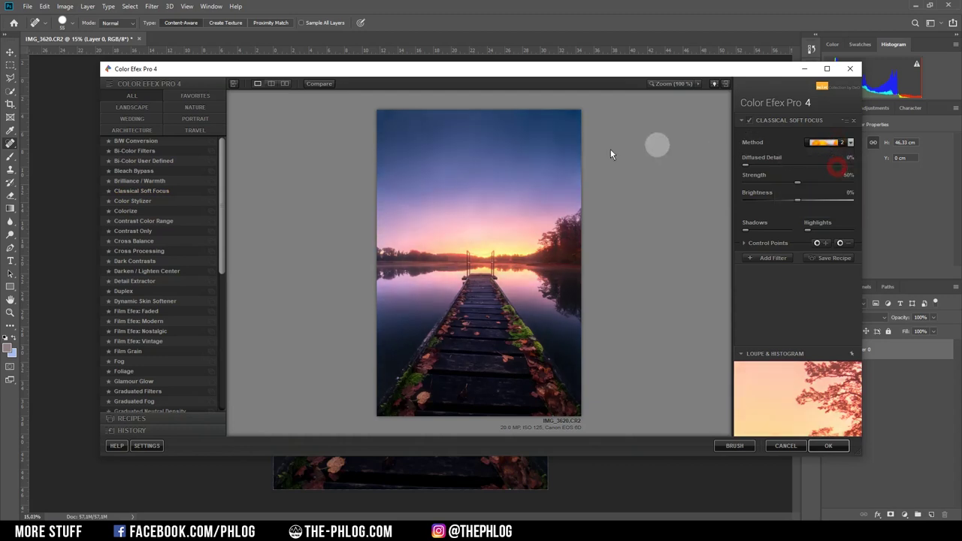
left_click(820, 446)
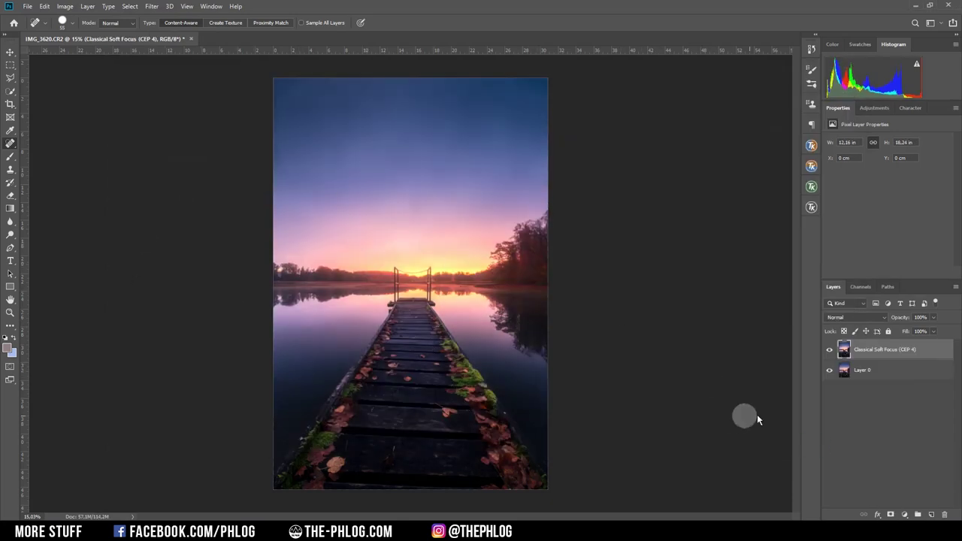
Step: Add an inverted mask to the soft-focus layer and paint its glow back in across the horizon
left_click(891, 515)
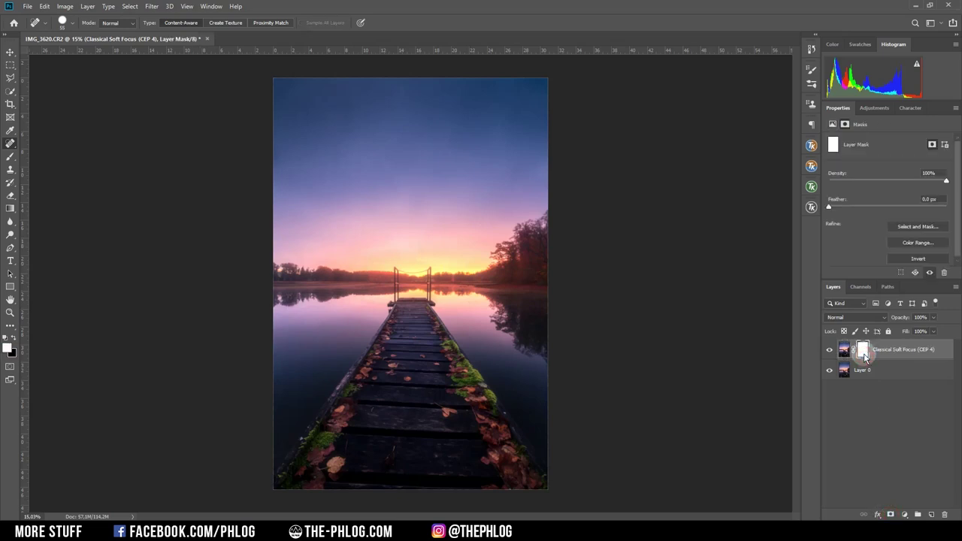
key("ctrl")
key("ctrl+i")
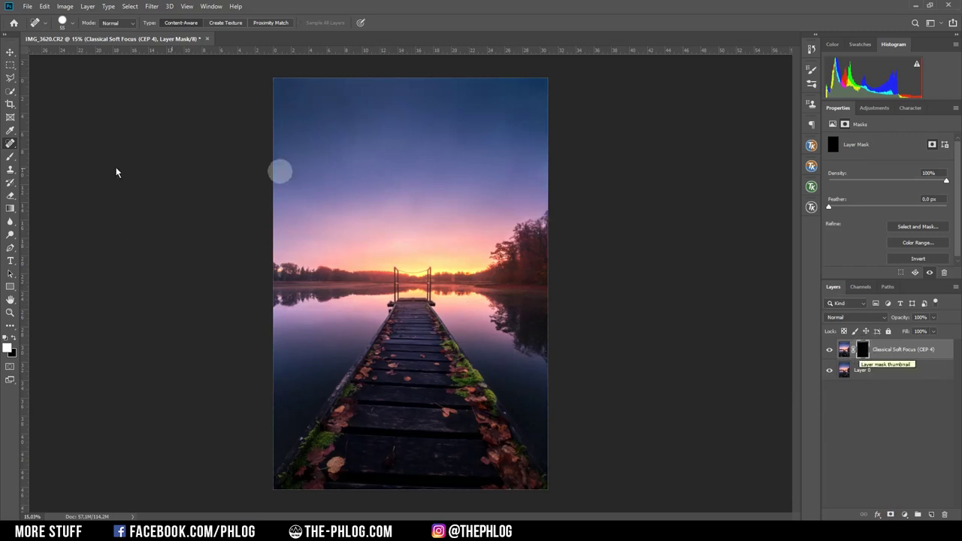
key("b")
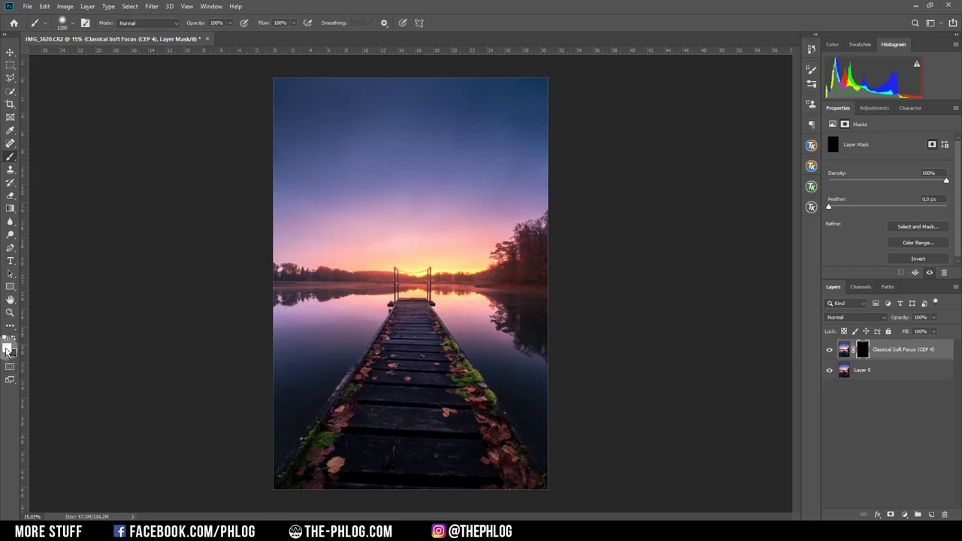
scroll(381, 255, "up", 1)
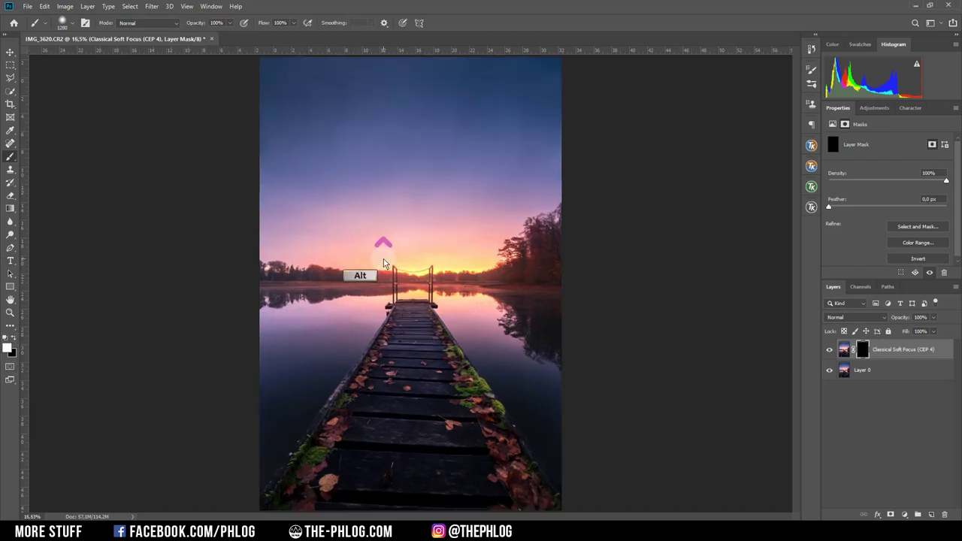
scroll(342, 278, "up", 1)
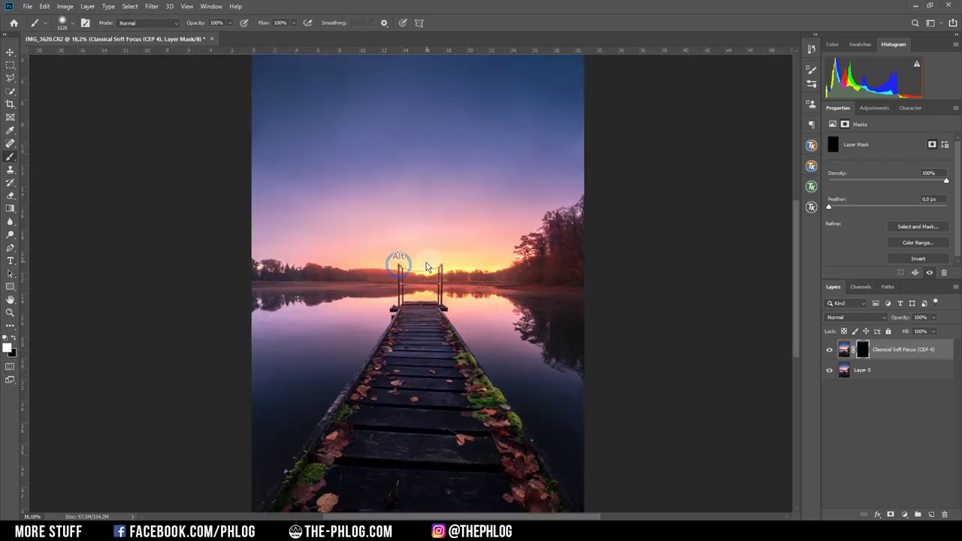
mouse_move(397, 263)
left_mouse_down()
mouse_move(423, 260)
mouse_move(202, 256)
mouse_move(621, 272)
mouse_move(634, 263)
mouse_move(233, 266)
mouse_move(638, 260)
mouse_move(161, 262)
mouse_move(777, 269)
left_mouse_up()
Step: Toggle the soft-focus layer off to compare, then select it together with Layer 0
left_click(830, 350)
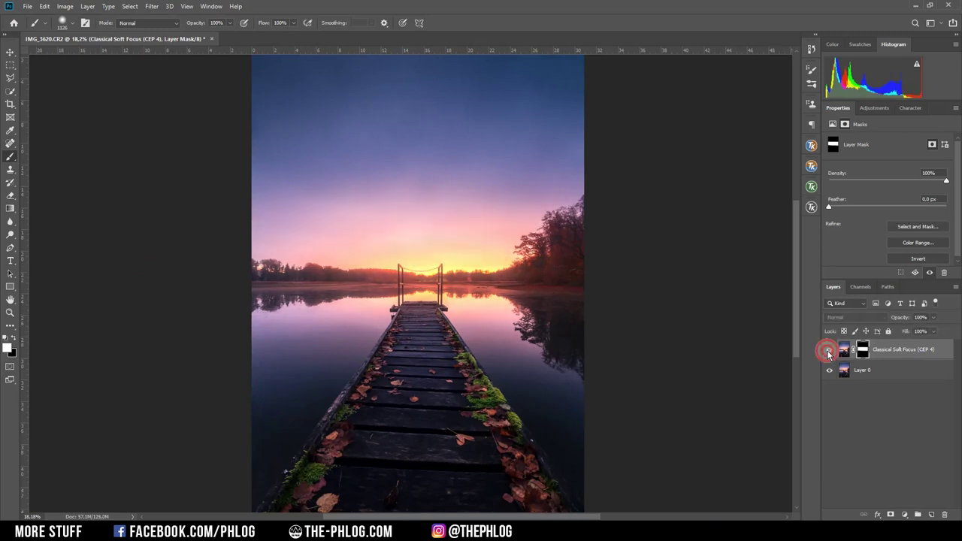
left_click(862, 367)
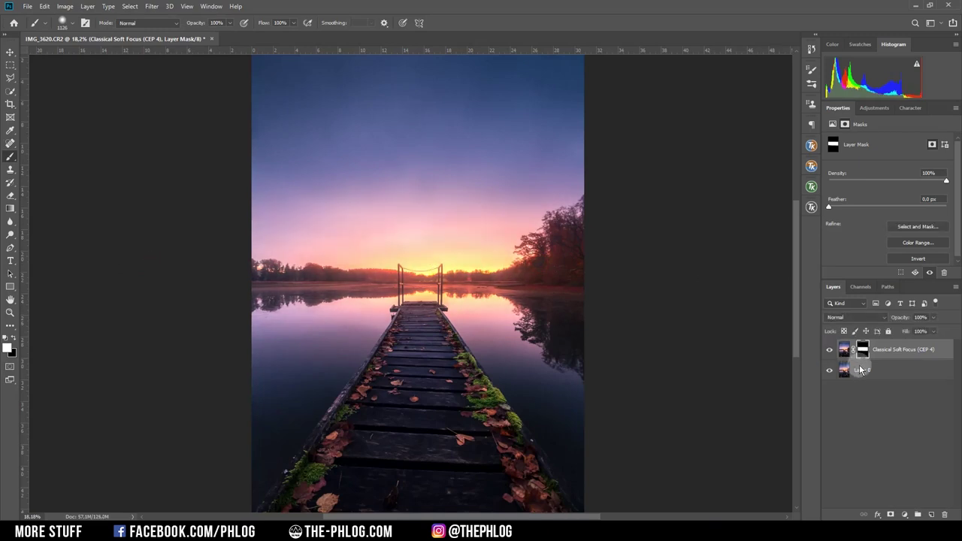
left_click(866, 372)
Step: Merge the soft-focus layer with Layer 0 and heal away the upper and lower chains between the posts
left_click(907, 346, "ctrl")
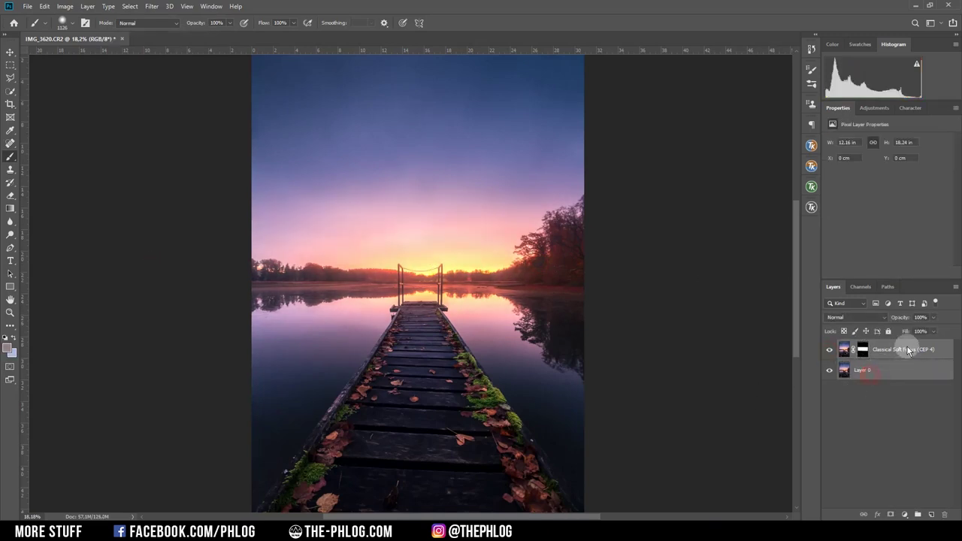
key("ctrl+e")
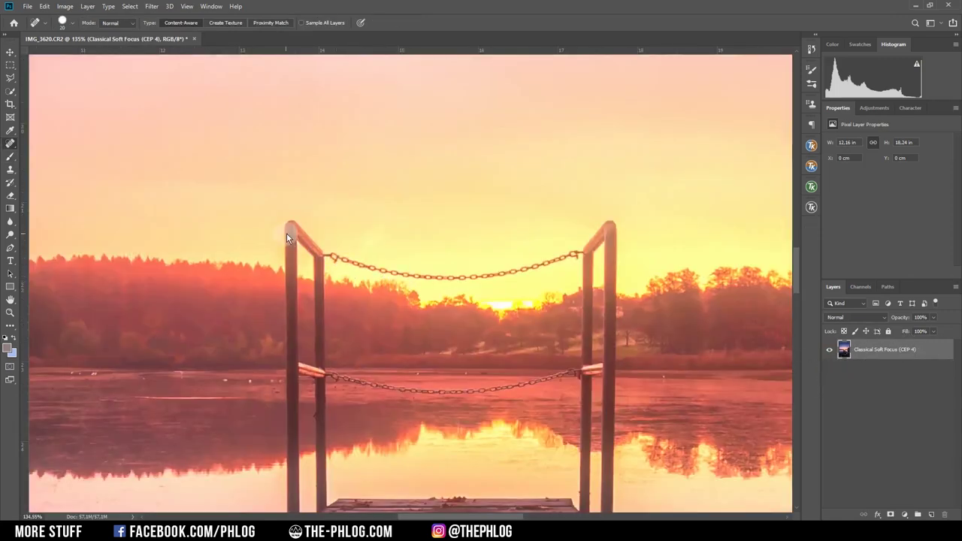
mouse_move(333, 256)
left_mouse_down()
mouse_move(466, 276)
mouse_move(571, 259)
left_mouse_up()
left_click(331, 257)
mouse_move(333, 258)
left_mouse_down()
mouse_move(468, 277)
mouse_move(576, 255)
left_mouse_up()
scroll(344, 359, "down", 2)
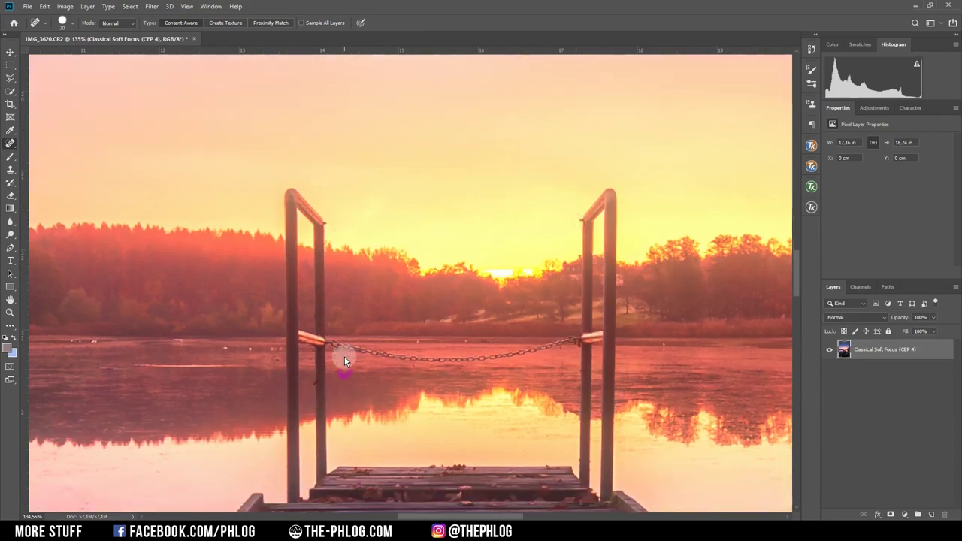
mouse_move(332, 329)
left_mouse_down()
mouse_move(440, 344)
mouse_move(571, 328)
mouse_move(561, 334)
left_mouse_up()
scroll(561, 334, "down", 3)
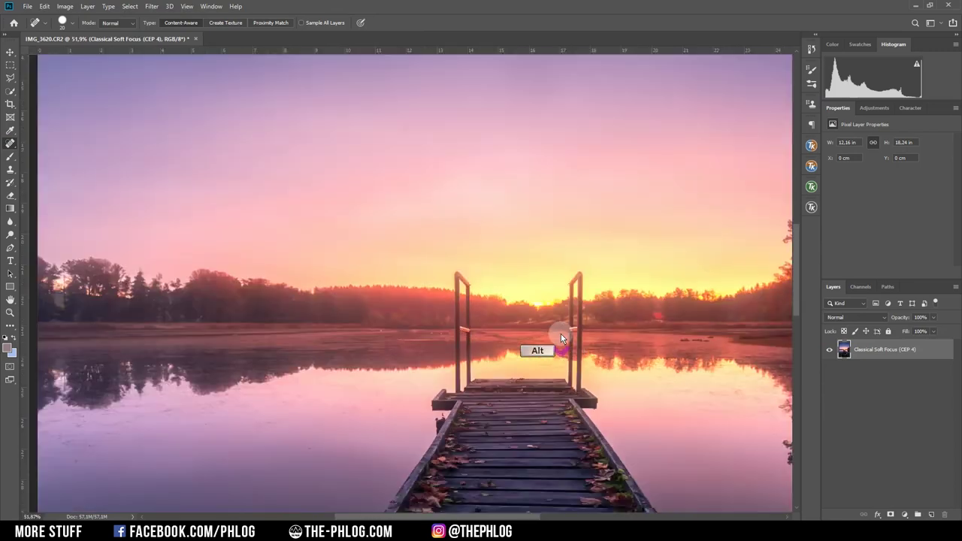
scroll(632, 338, "down", 3)
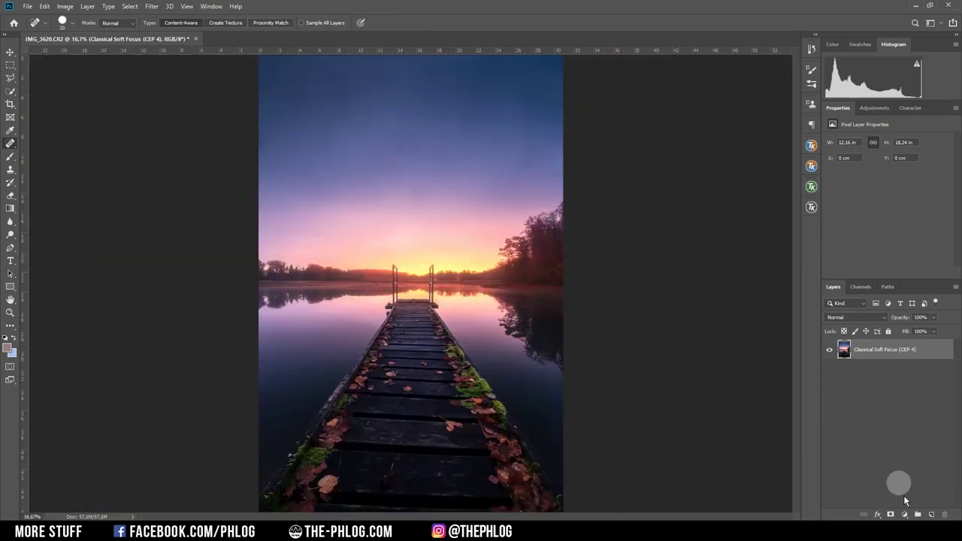
Step: Create Layer 1 above the merged photo and set its blend mode to Hard Light
left_click(931, 516)
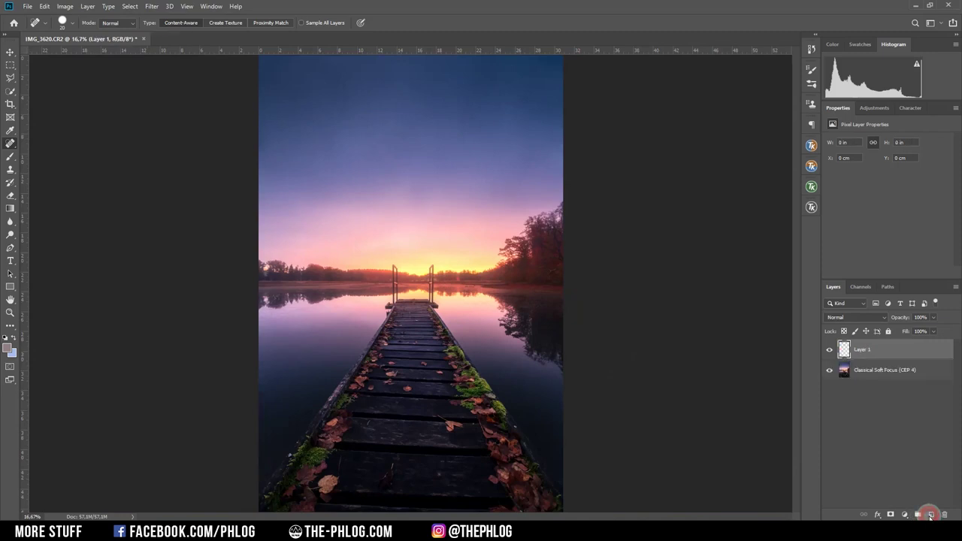
left_click(864, 319)
left_click(844, 407)
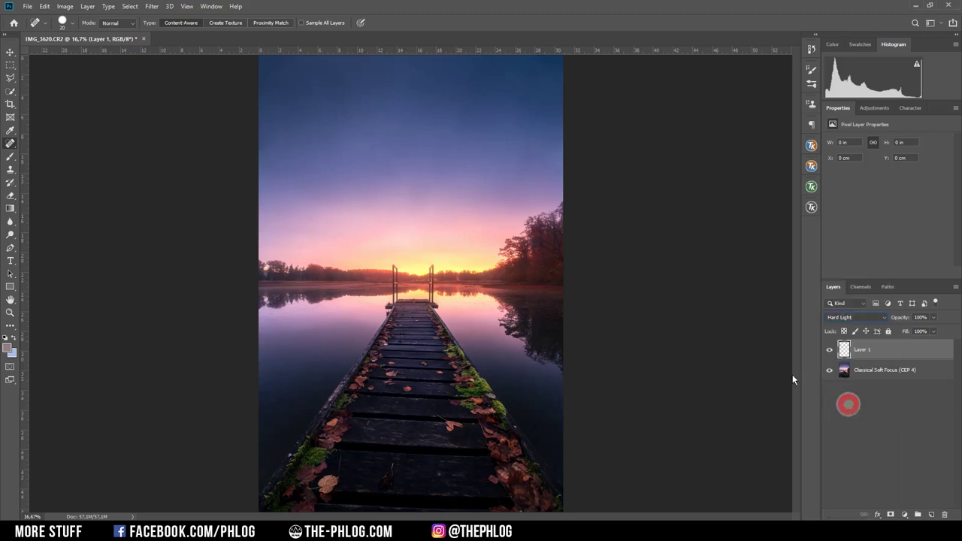
key("Escape")
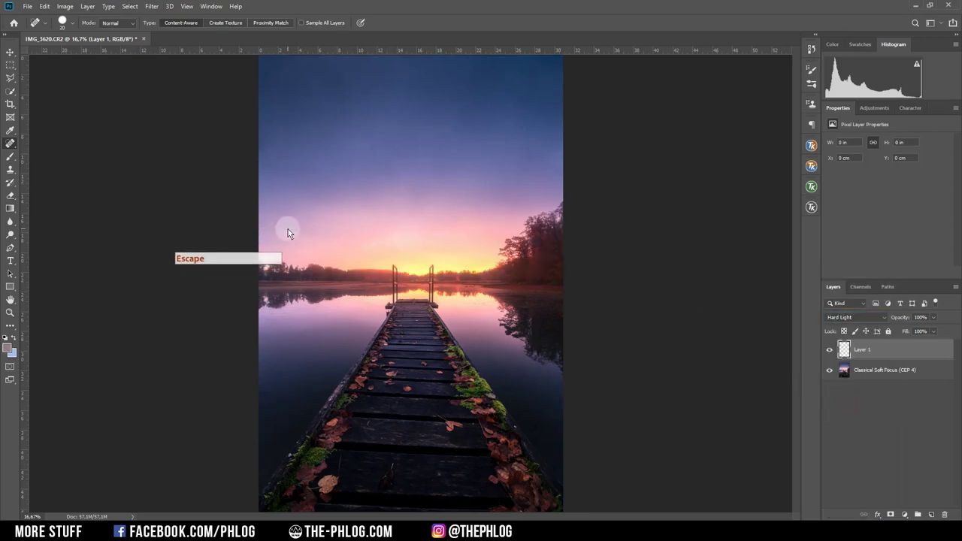
Step: Sample a pale yellow from the sunrise sky as the brush's foreground colour
key("b")
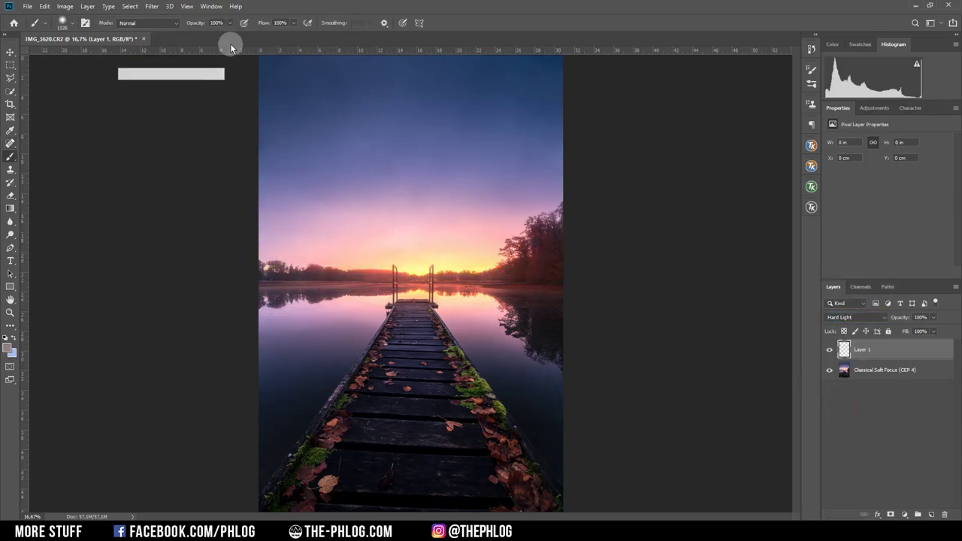
scroll(415, 271, "up", 5, "alt")
key("alt")
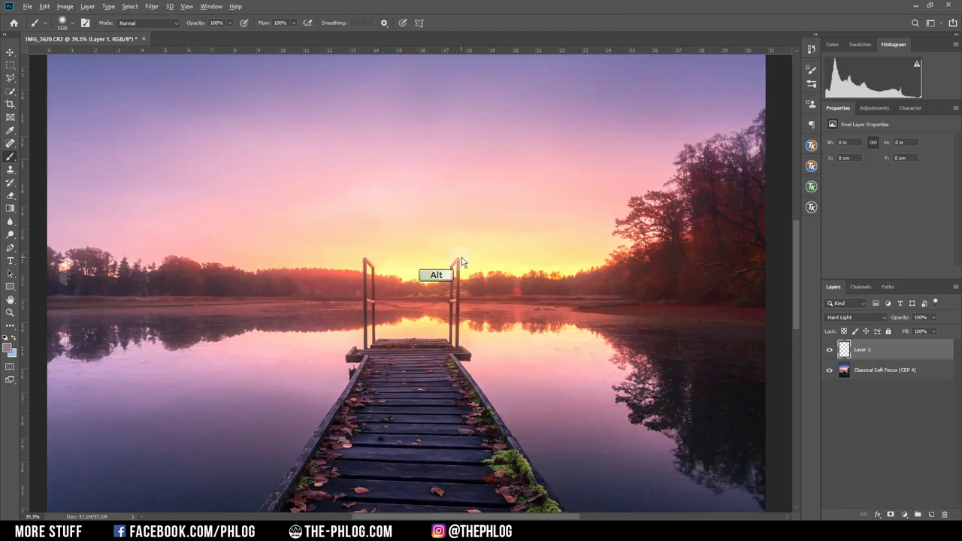
left_click(408, 277, "alt")
left_click(8, 348)
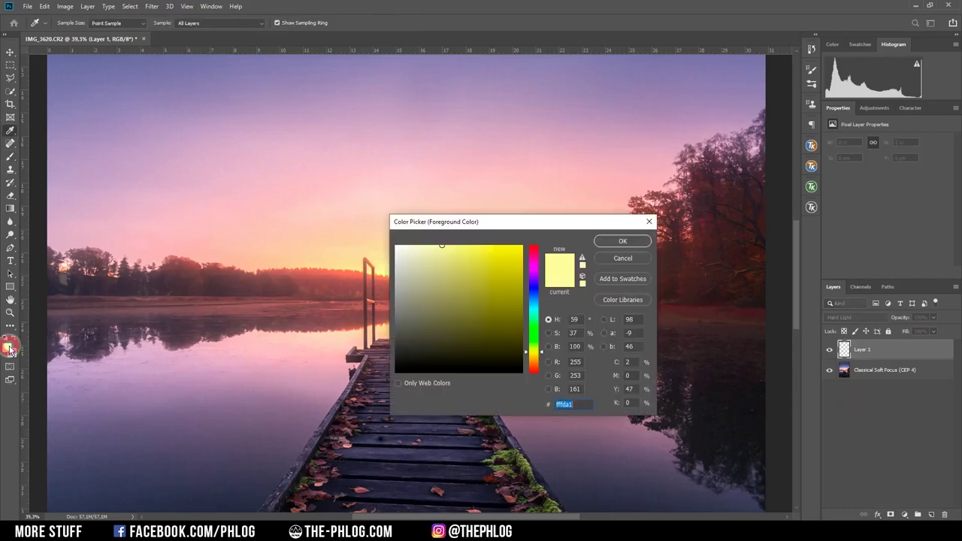
key("Escape")
key("b")
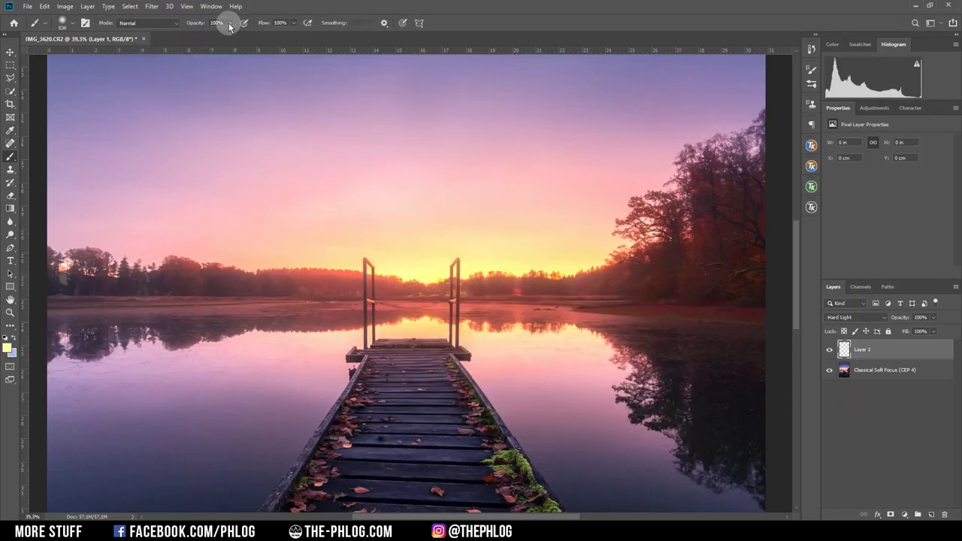
Step: Set the brush opacity to 10% and its size to about 668 px
left_click(228, 23)
left_click(187, 34)
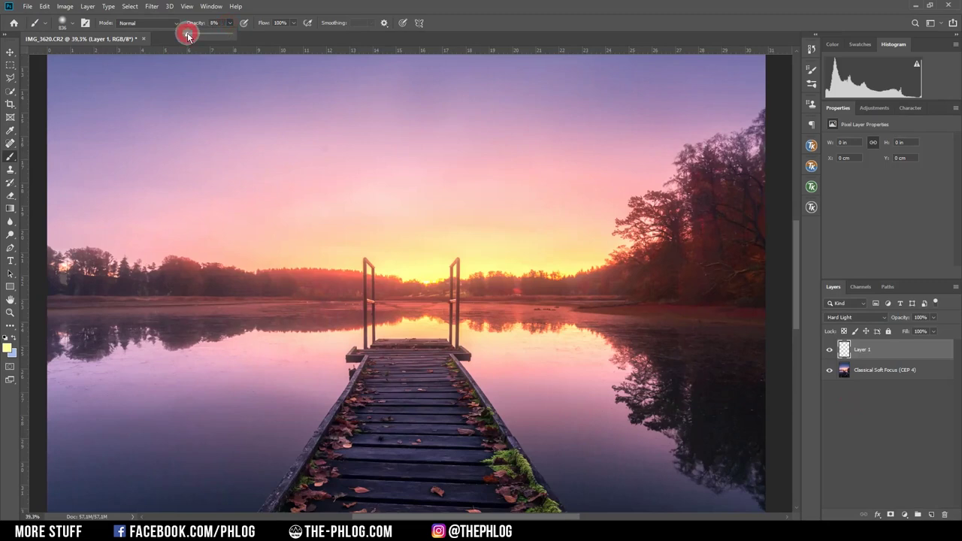
left_click_drag(188, 36, 189, 31)
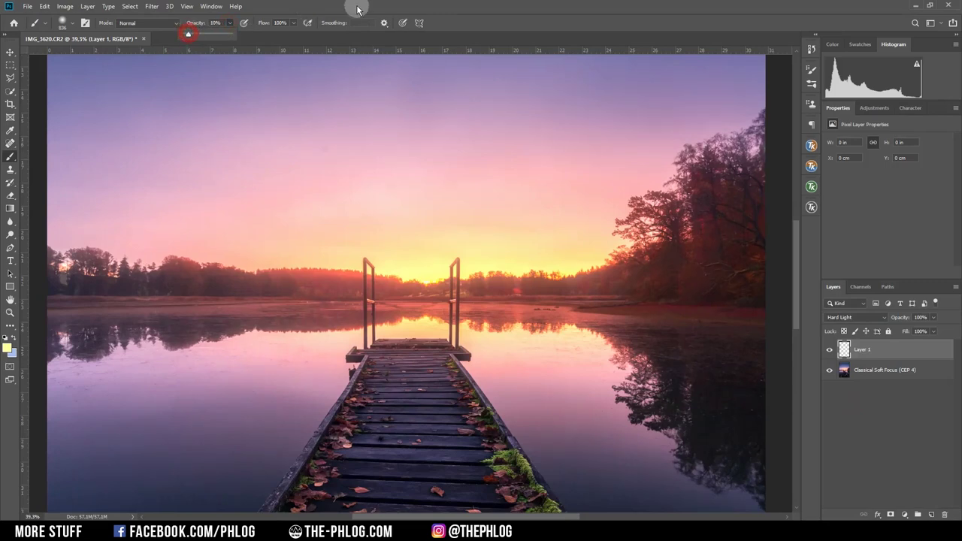
mouse_move(421, 291)
left_mouse_down()
mouse_move(398, 283)
mouse_move(427, 269)
left_mouse_up()
scroll(410, 298, "up", 3)
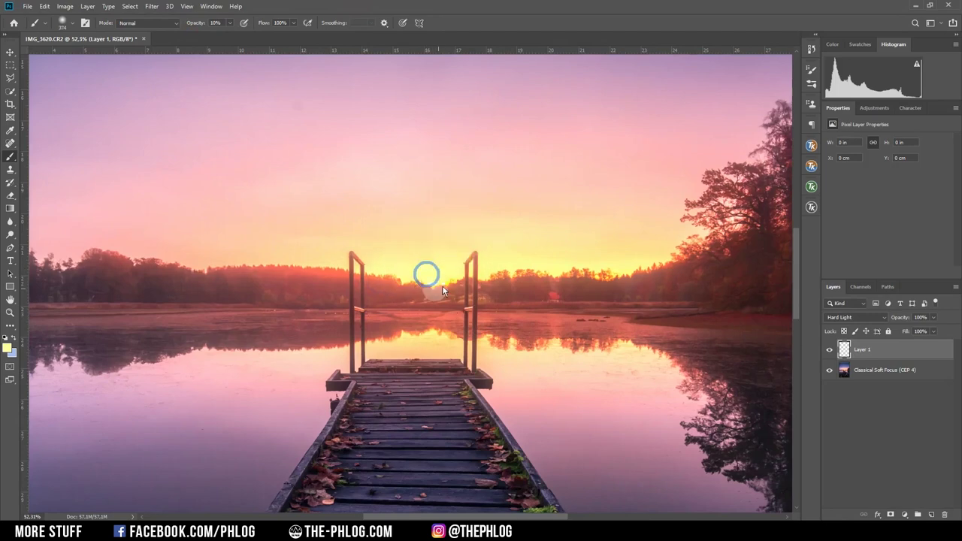
Step: Dab pale-yellow glow along the horizon beside the jetty and left of the rails
left_click(436, 270)
left_click(404, 271)
left_click(397, 263)
left_click(337, 259)
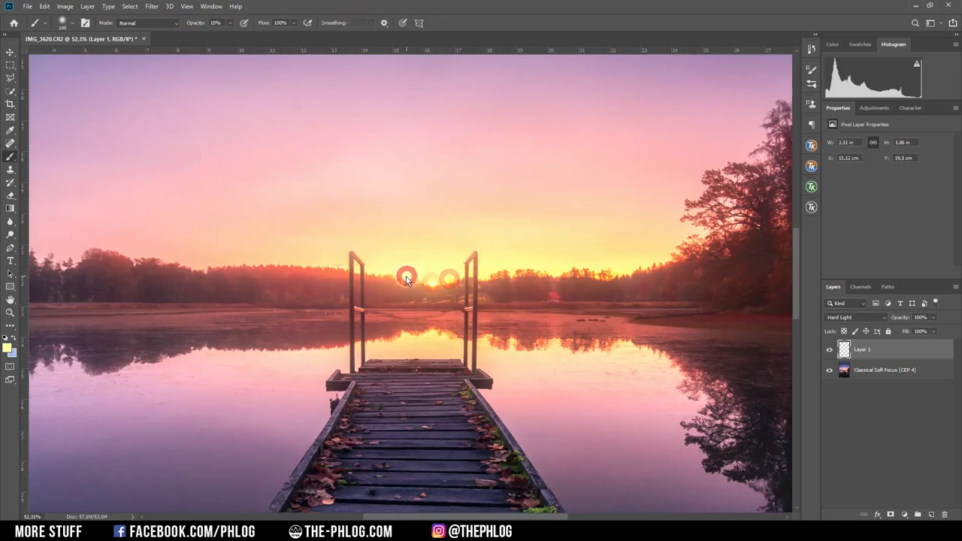
scroll(455, 274, "down", 5)
scroll(411, 301, "up", 3)
Step: Enlarge the brush, add more glow near the pier, and toggle Layer 1 to compare
left_click_drag(430, 294, 452, 282)
left_click(423, 279)
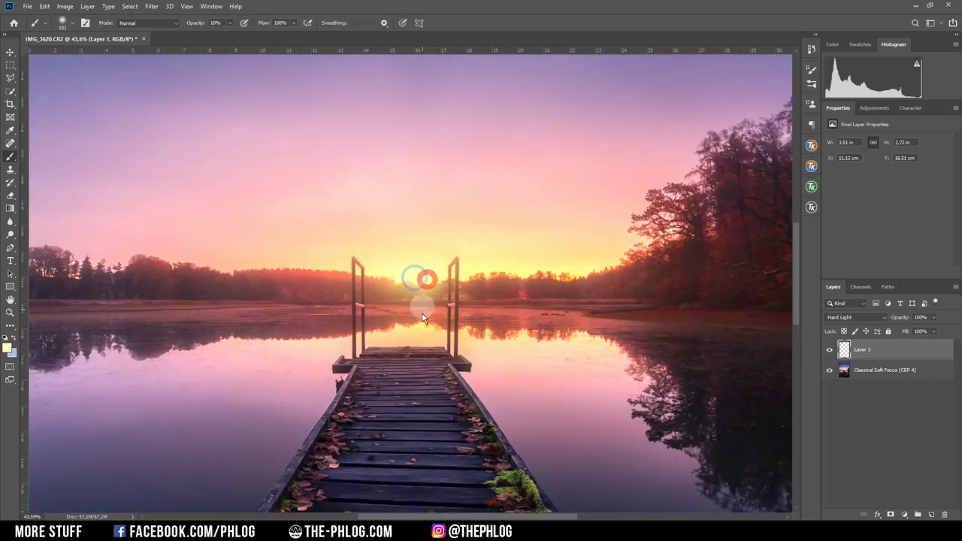
left_click(412, 286)
scroll(430, 279, "up", 1)
scroll(480, 280, "down", 5)
scroll(496, 280, "up", 2)
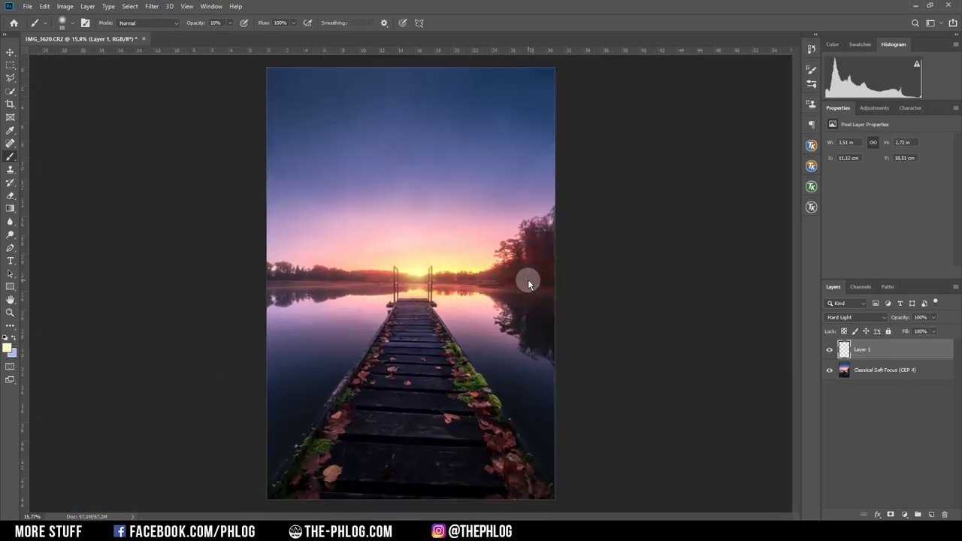
scroll(469, 267, "up", 5)
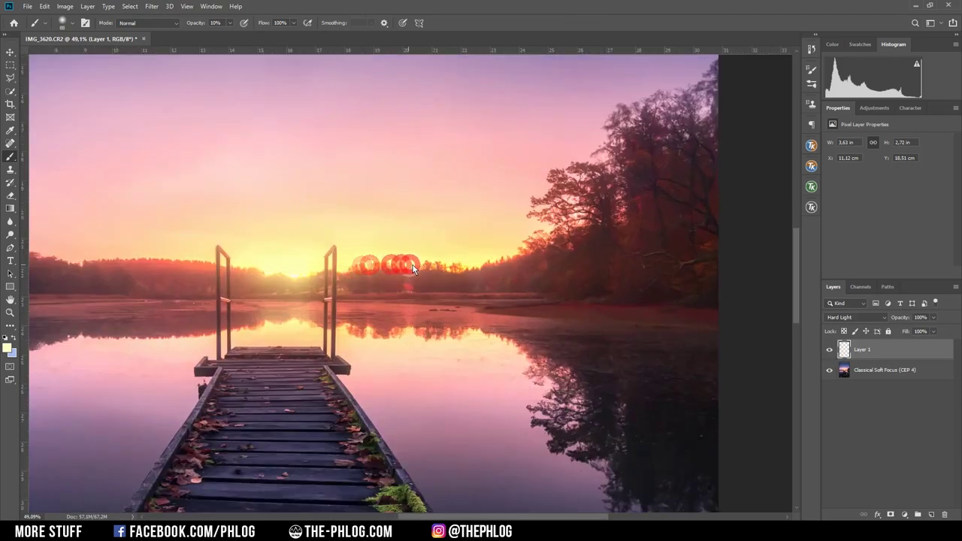
scroll(379, 316, "down", 4)
scroll(382, 327, "down", 2)
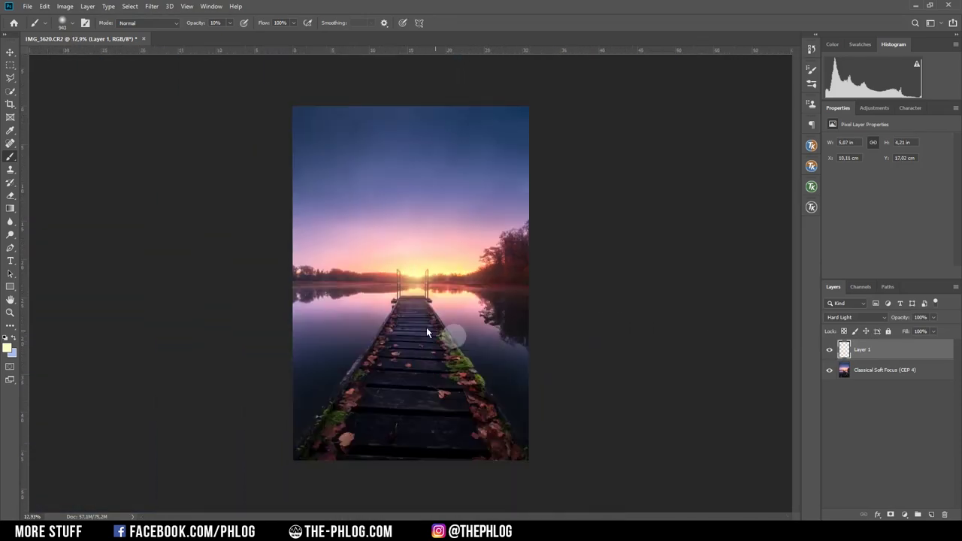
left_click(827, 352)
key("v")
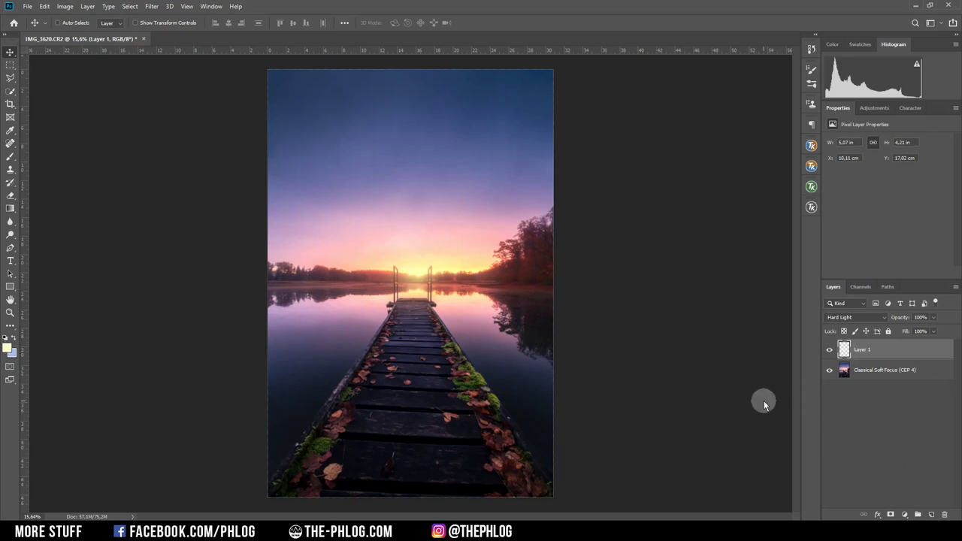
Step: Create Layer 2 above Layer 1 and set its blend mode to Overlay
left_click(932, 515)
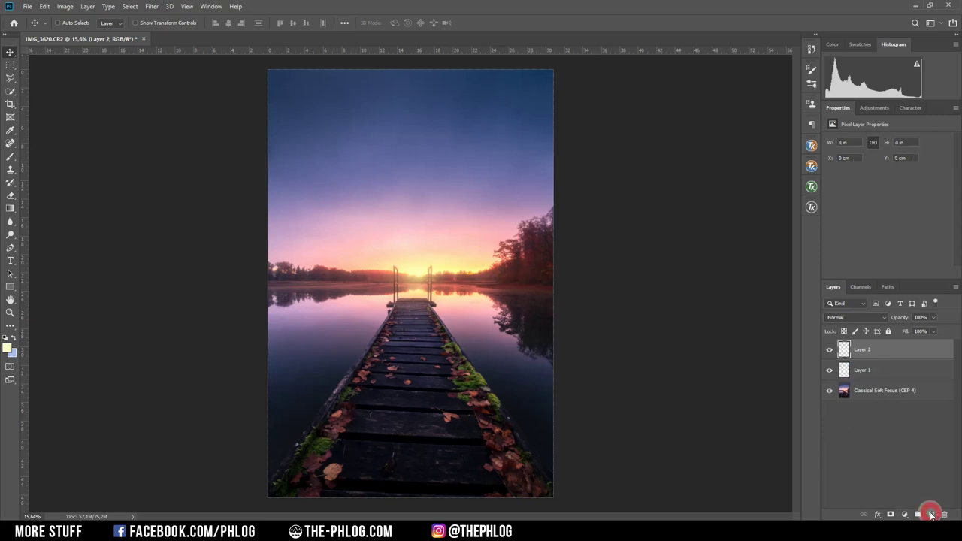
left_click(867, 319)
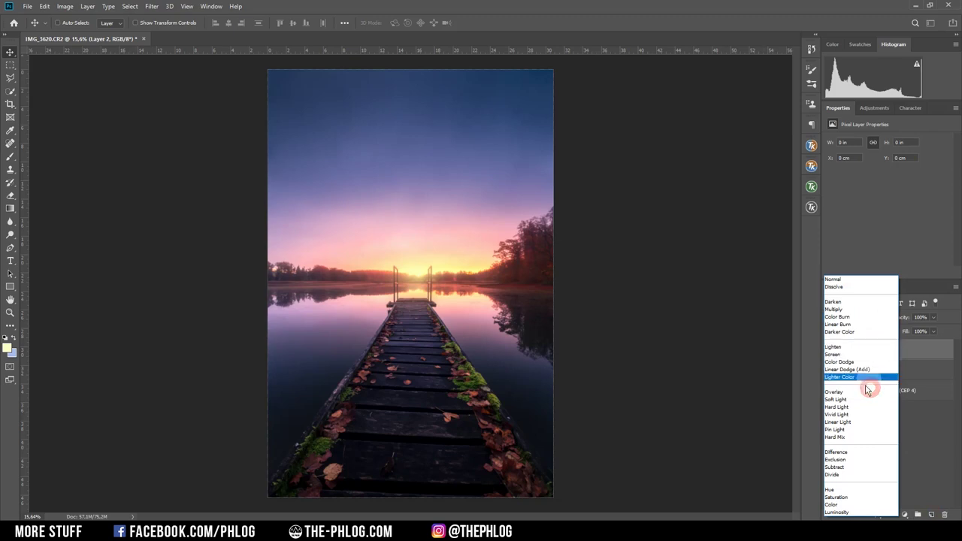
left_click(871, 392)
key("Escape")
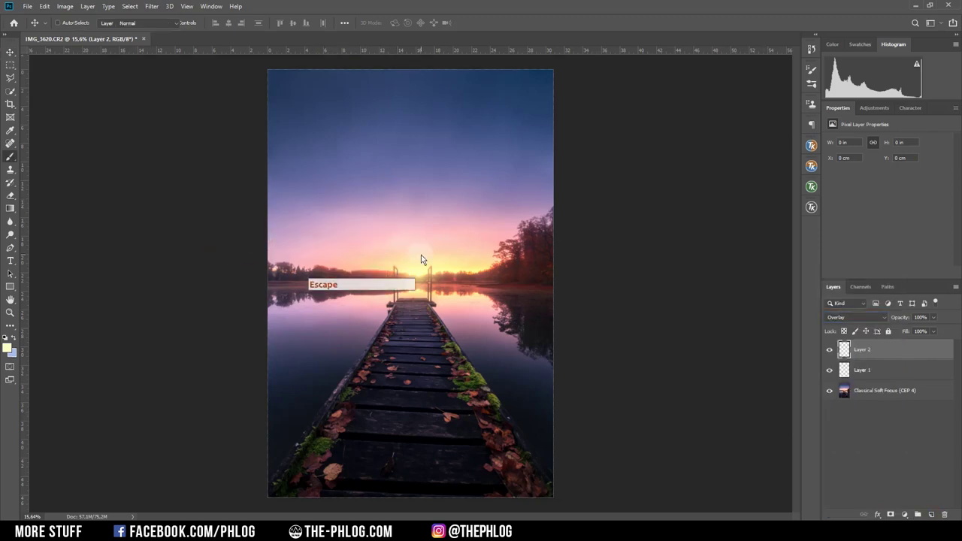
Step: Set the brush's foreground colour to pure black
key("b")
left_click_drag(394, 233, 397, 237)
left_click(8, 346)
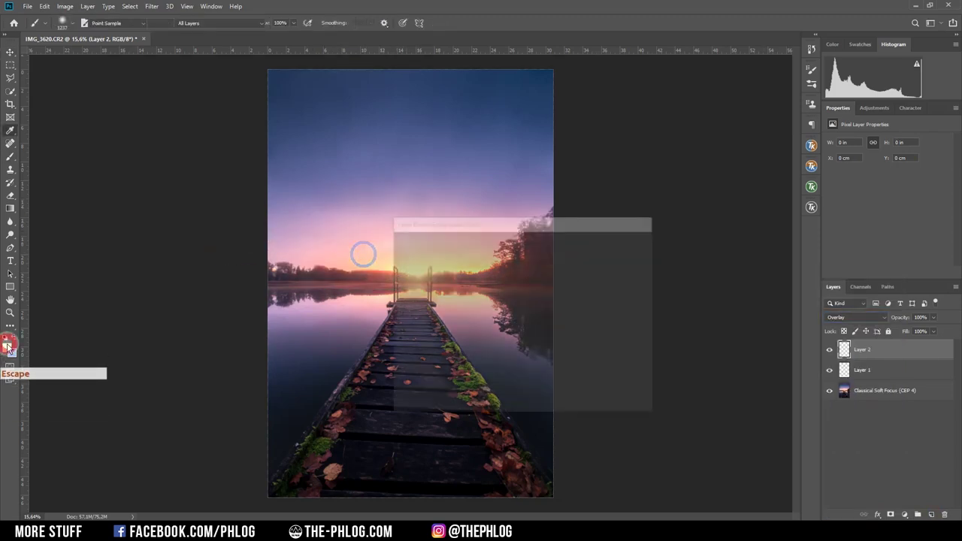
left_click(412, 354)
left_click_drag(397, 362, 380, 382)
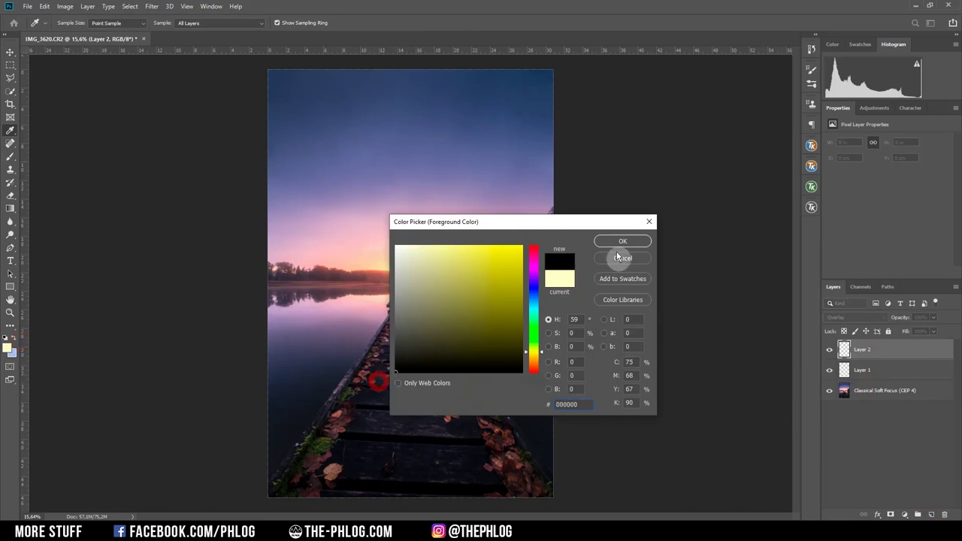
left_click(609, 241)
Step: Paint black across the top edge of the sky on Overlay Layer 2
left_click_drag(400, 198, 399, 198)
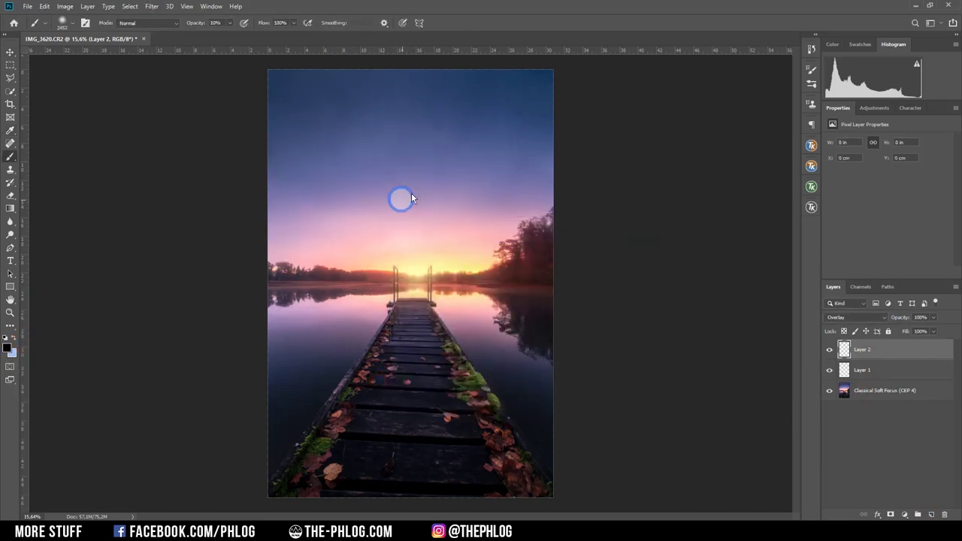
left_click_drag(284, 92, 463, 70)
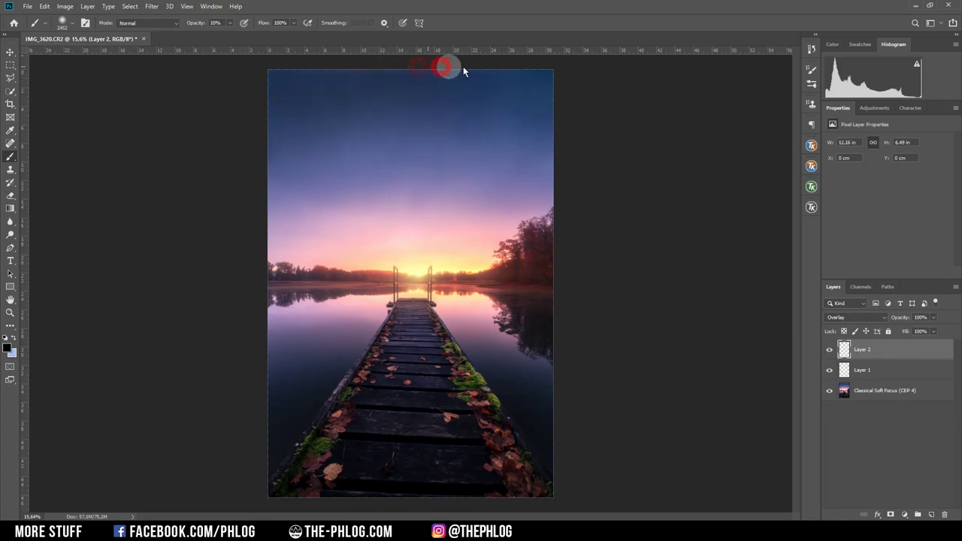
mouse_move(569, 81)
left_mouse_down()
mouse_move(621, 114)
mouse_move(612, 122)
left_mouse_up()
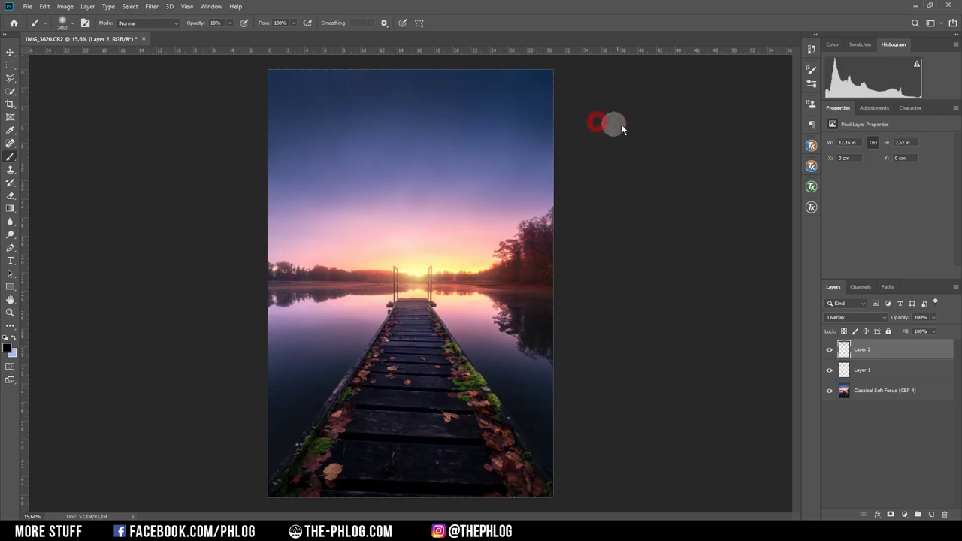
left_click_drag(404, 56, 460, 56)
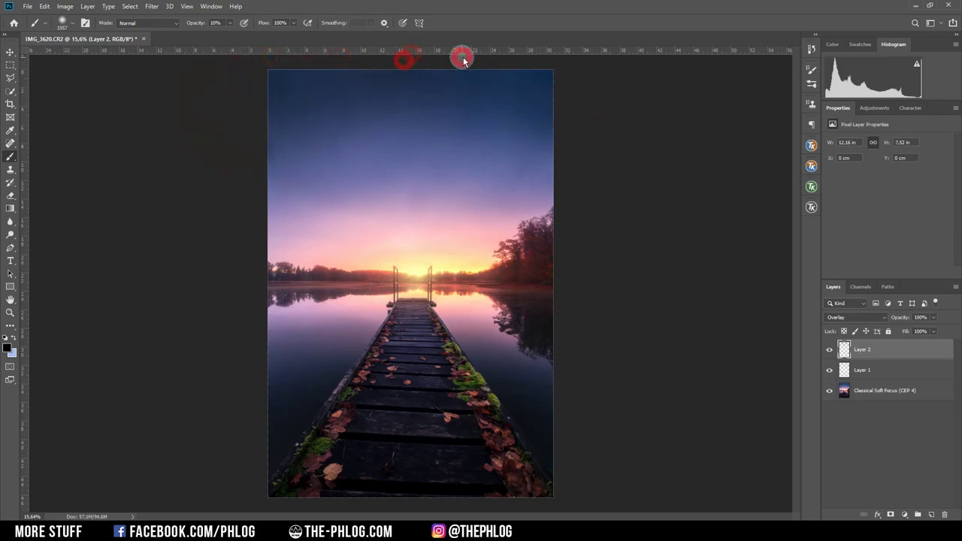
right_click(415, 172, "alt")
left_click(507, 98)
right_click(441, 205, "alt")
key("Escape")
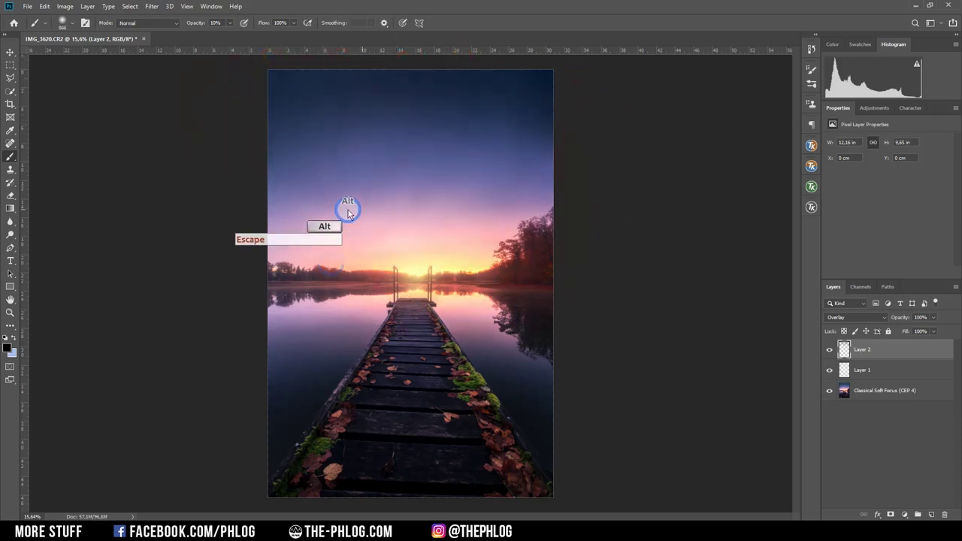
Step: Switch the painting colour to white, shrink the brush, and hide Layer 2 to compare
left_click(7, 345)
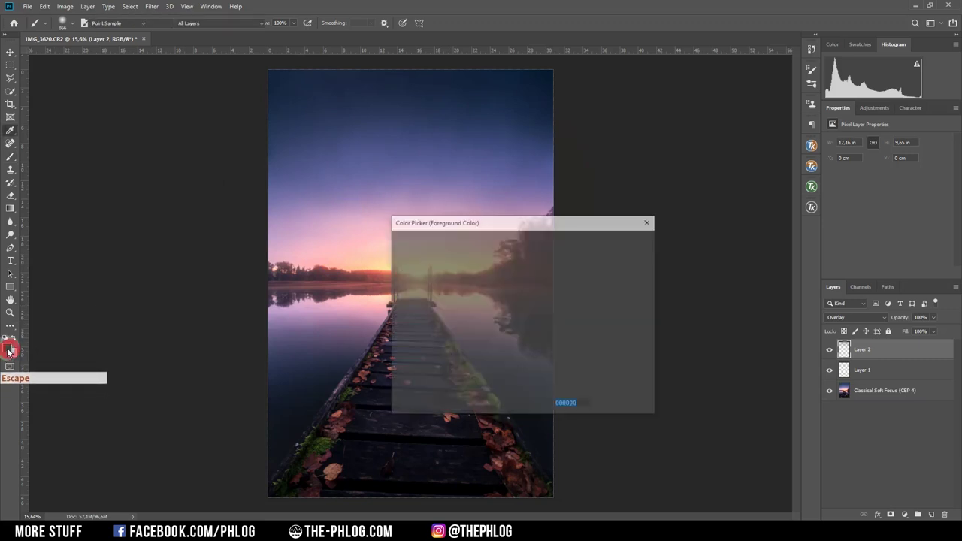
left_click(641, 242)
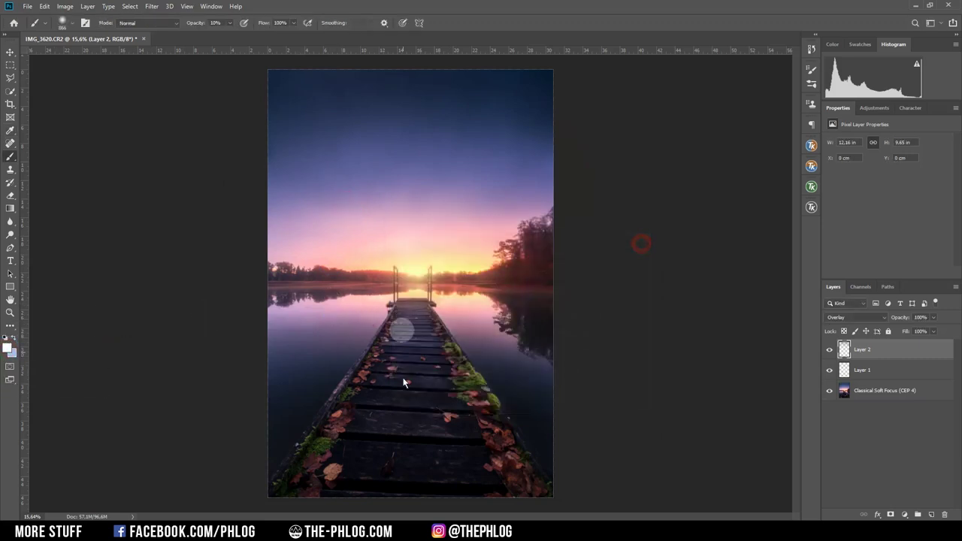
scroll(379, 433, "up", 1)
scroll(379, 435, "up", 3)
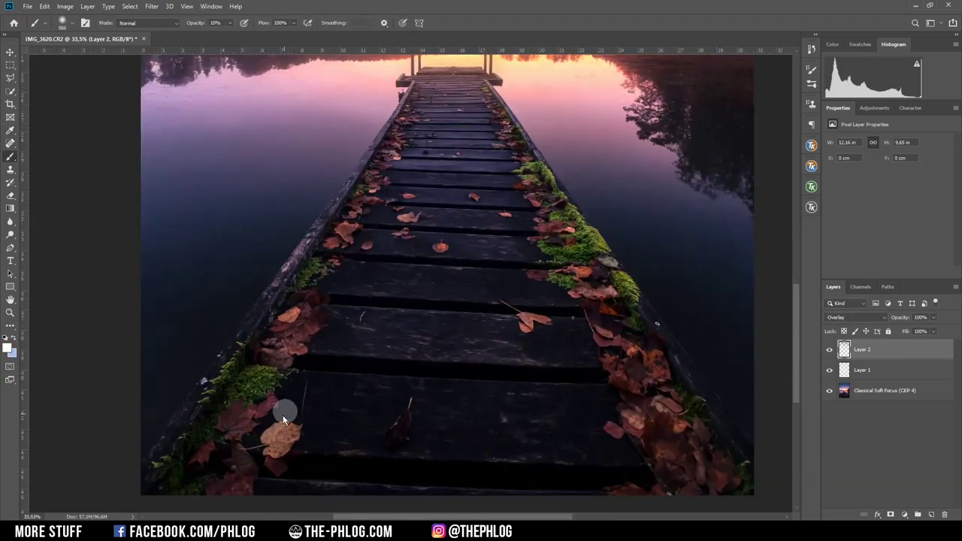
right_click(333, 376, "alt")
scroll(462, 251, "down", 1)
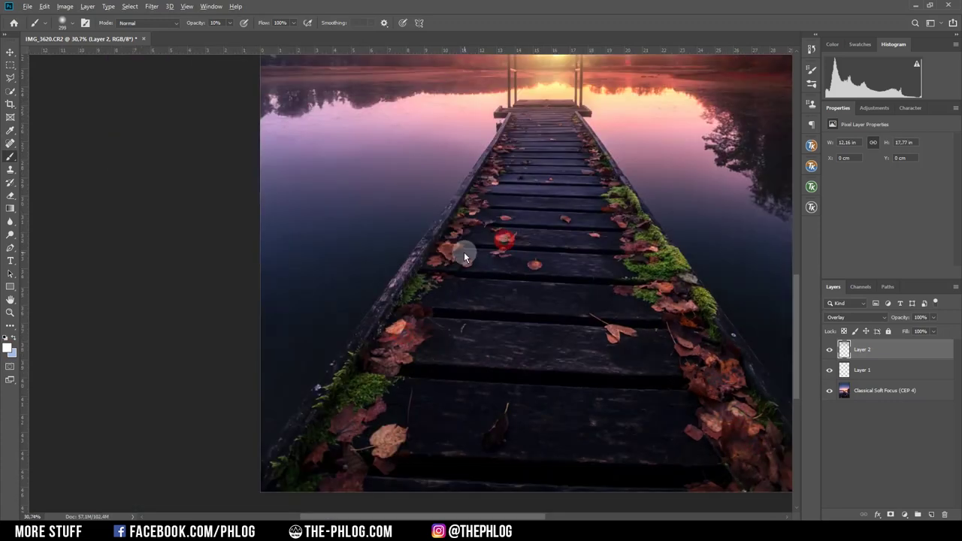
scroll(427, 292, "down", 3)
right_click(428, 292, "alt")
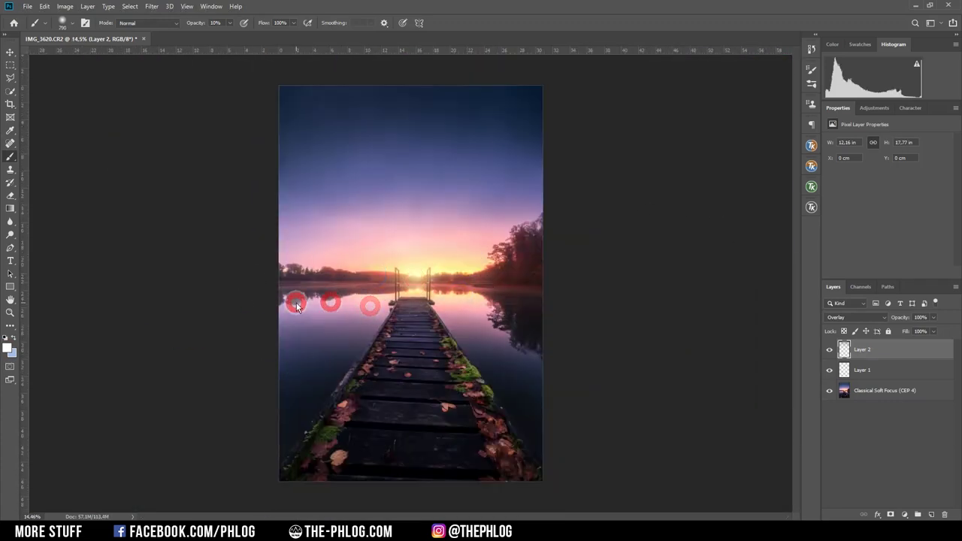
left_click(832, 350)
left_click(831, 351)
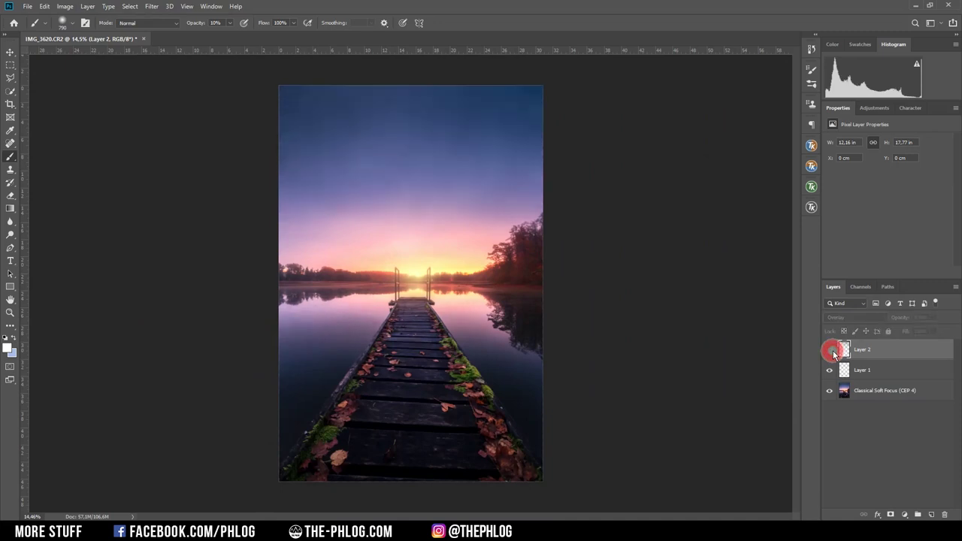
left_click(831, 351)
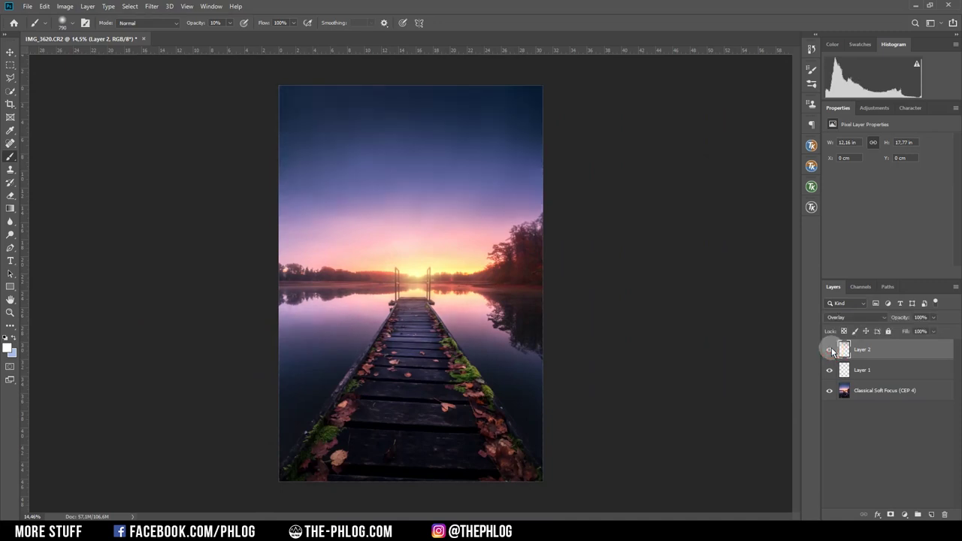
left_click(832, 351)
left_click(831, 350)
left_click(832, 351)
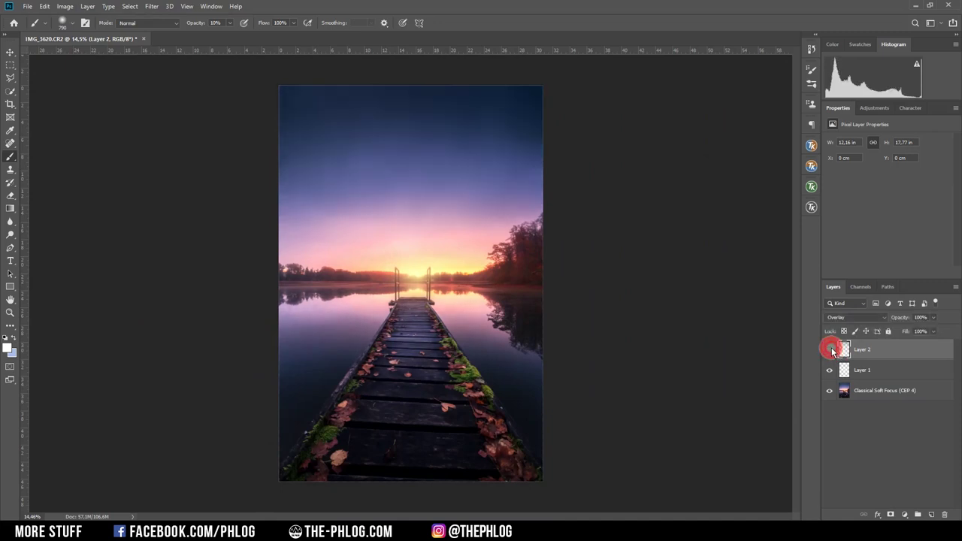
left_click(831, 350)
left_click(831, 350)
left_click(832, 351)
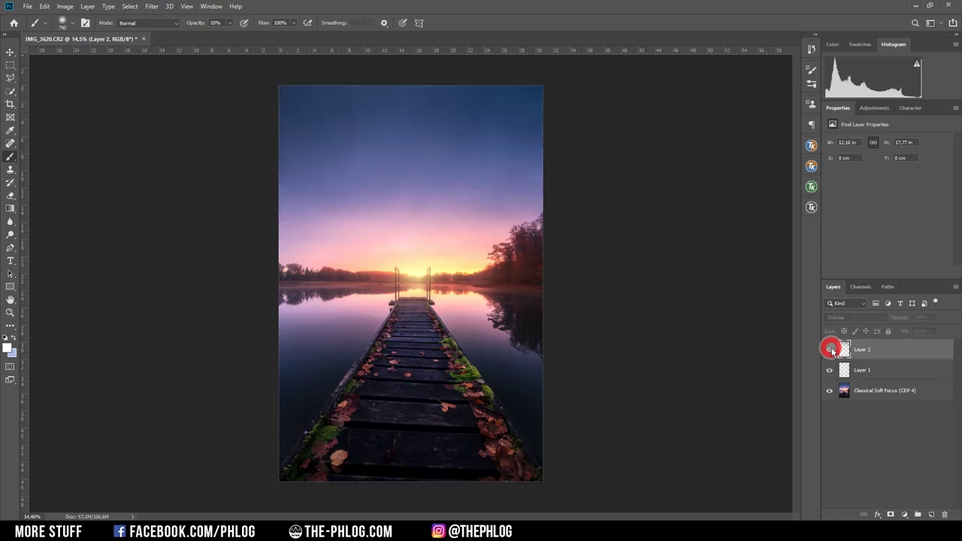
left_click(831, 351)
left_click(832, 351)
left_click(831, 351)
left_click(832, 350)
left_click(832, 350)
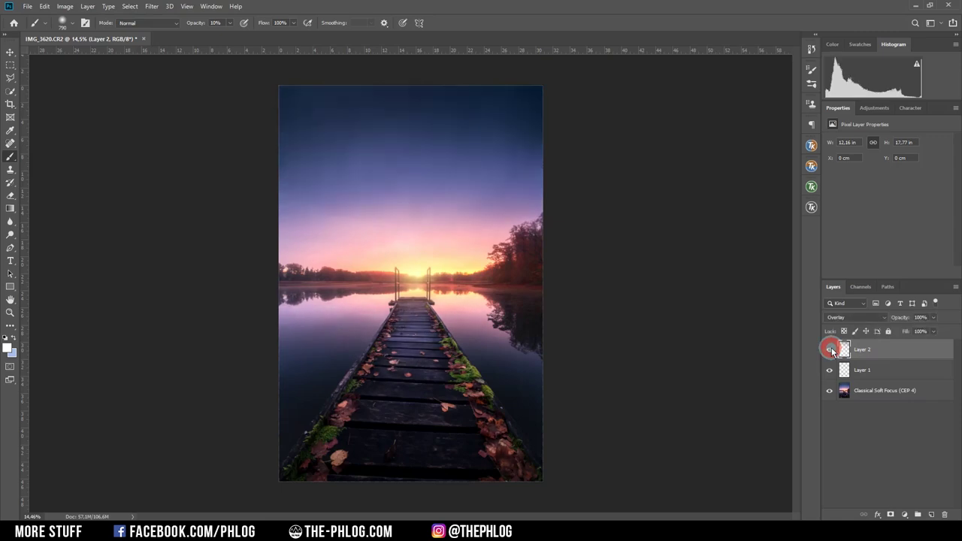